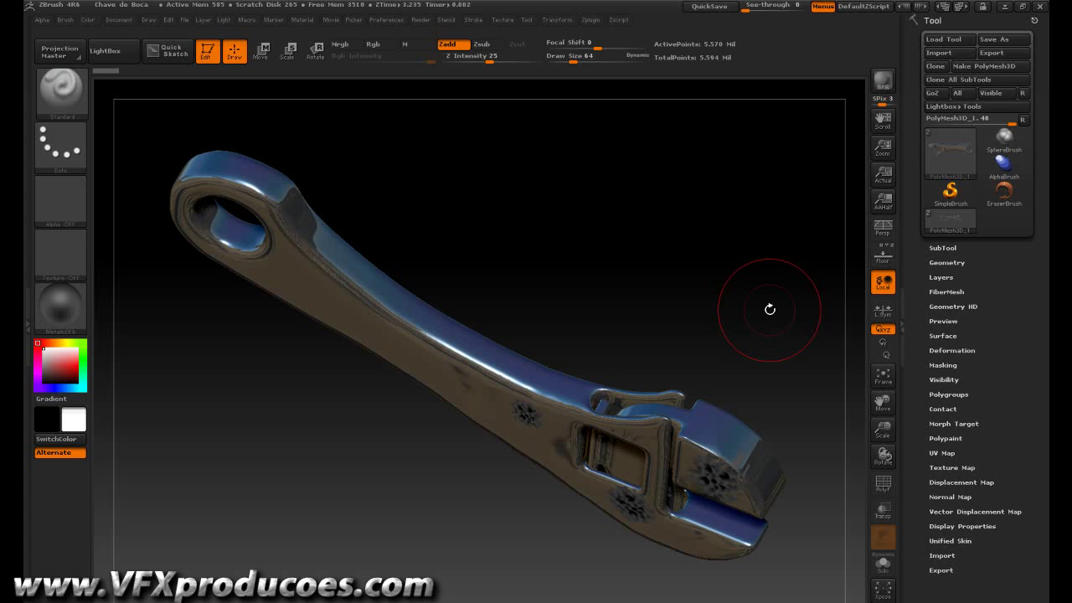
Orbit, pan and zoom the view in close on the wrench's adjustable jaw and slot.
mouse_move(785, 320)
left_mouse_down()
mouse_move(773, 280)
mouse_move(784, 334)
left_mouse_up()
mouse_move(759, 374)
left_mouse_down()
mouse_move(757, 326)
mouse_move(744, 406)
left_mouse_up()
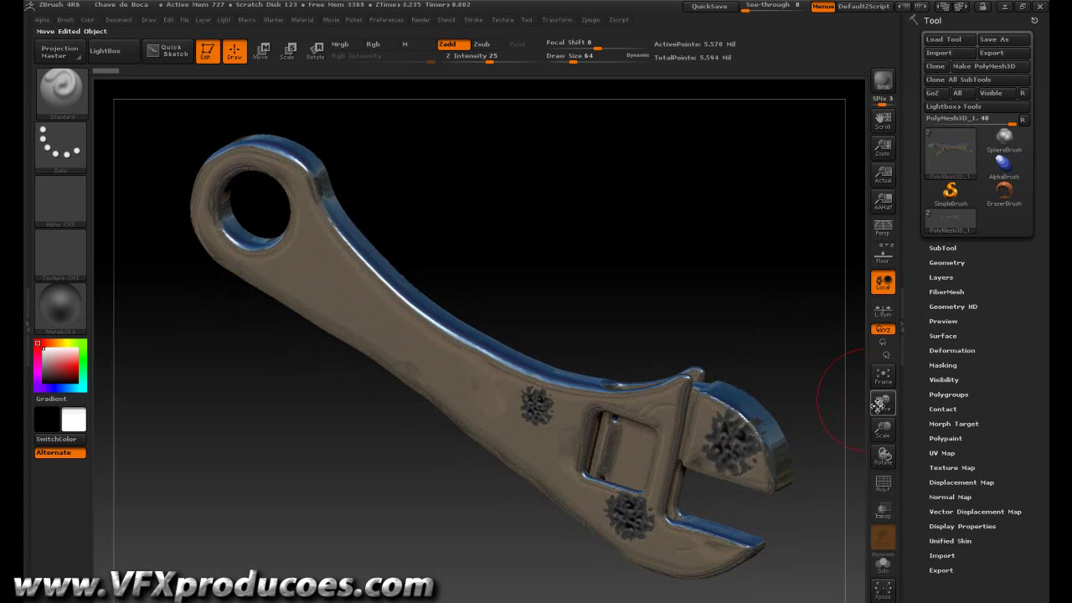
left_click_drag(871, 400, 780, 338)
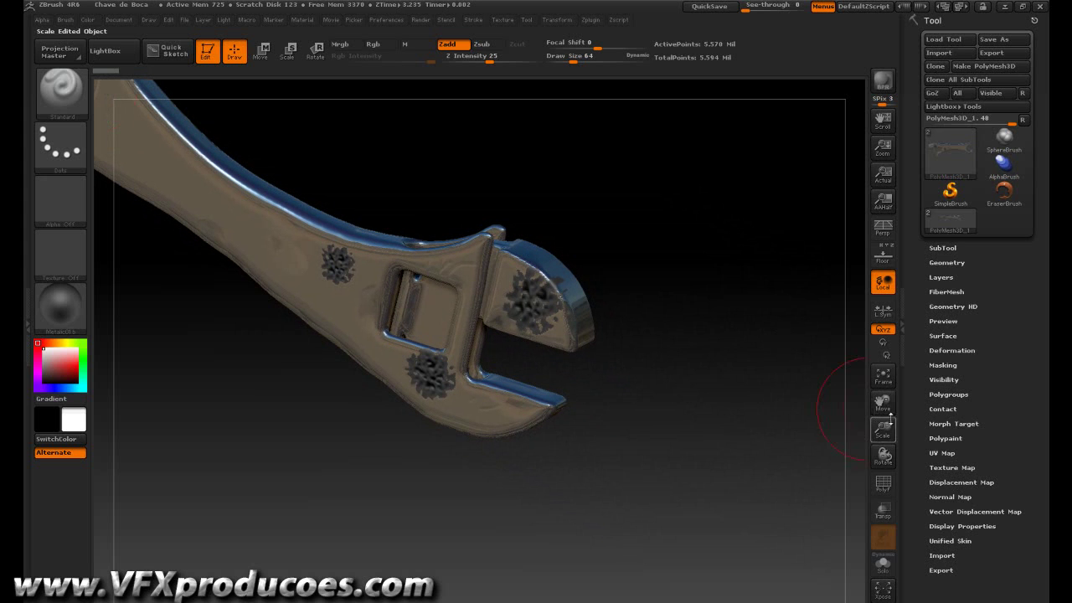
left_click_drag(882, 430, 881, 467)
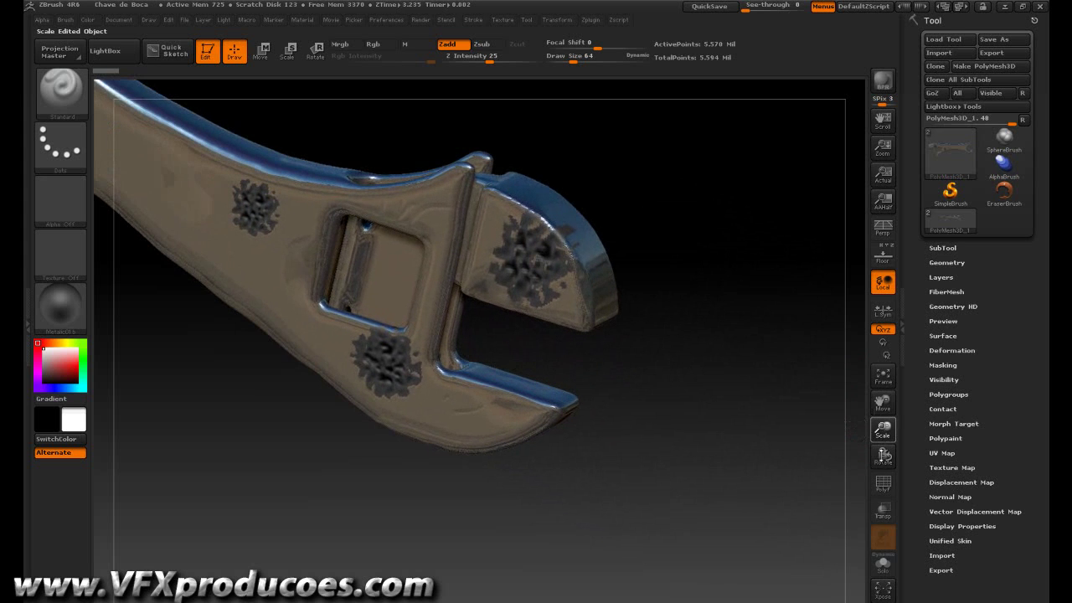
left_click_drag(883, 401, 900, 437)
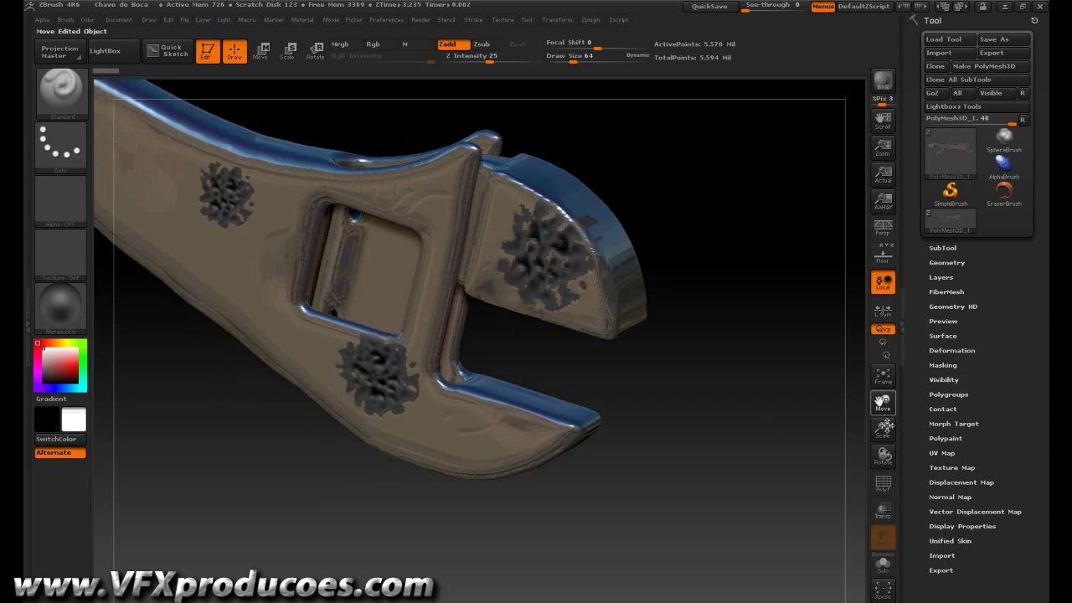
mouse_move(823, 438)
left_mouse_down()
mouse_move(792, 473)
mouse_move(784, 436)
mouse_move(804, 232)
mouse_move(774, 353)
mouse_move(790, 376)
mouse_move(784, 414)
left_mouse_up()
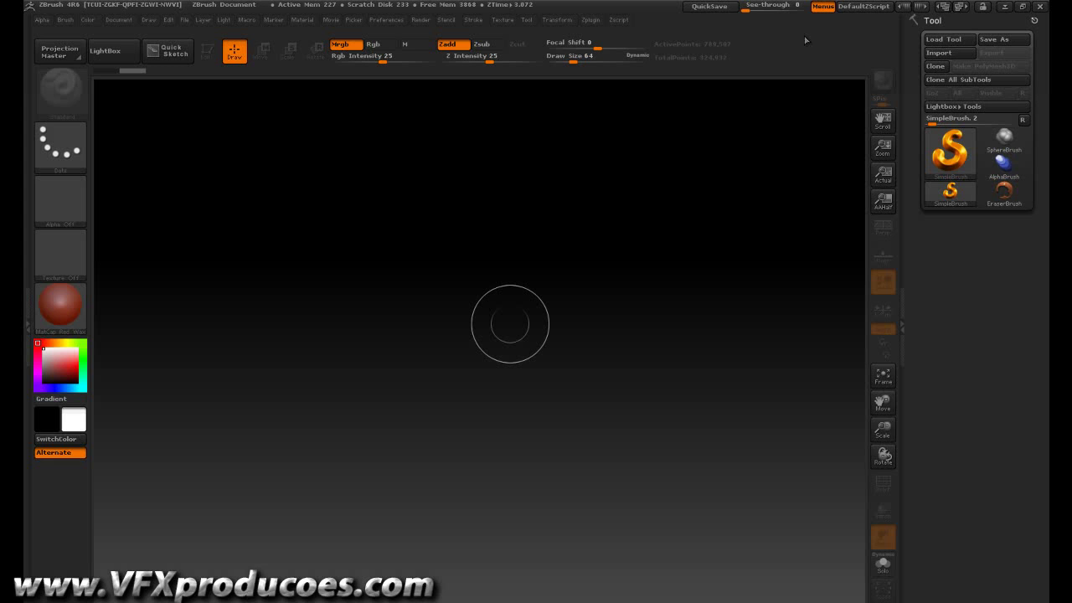
Pick the PolyMesh3D star from the Tool palette and draw it onto the canvas.
left_click(951, 141)
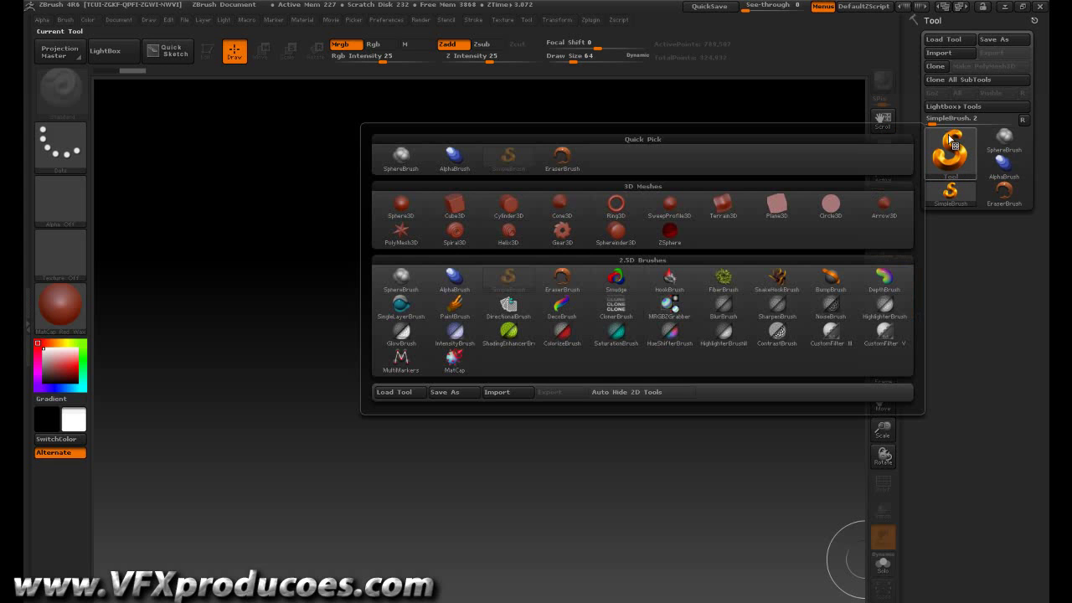
left_click(399, 241)
mouse_move(370, 222)
left_mouse_down()
mouse_move(516, 437)
mouse_move(567, 333)
left_mouse_up()
Put the star into Edit mode, frame it centred, and expand Tool > Geometry.
key("t")
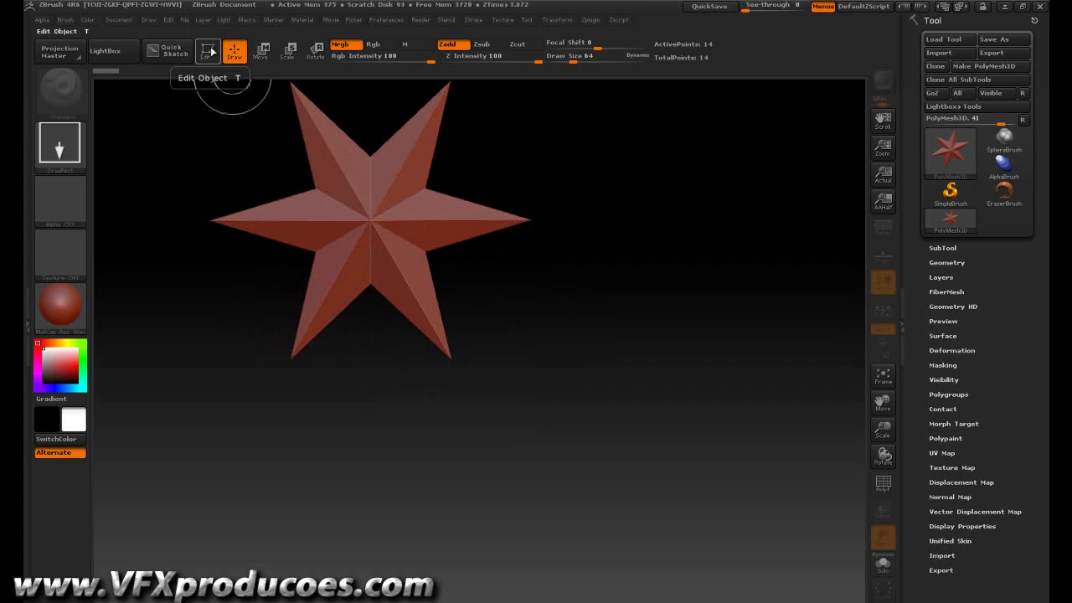
left_click(210, 52)
key("f")
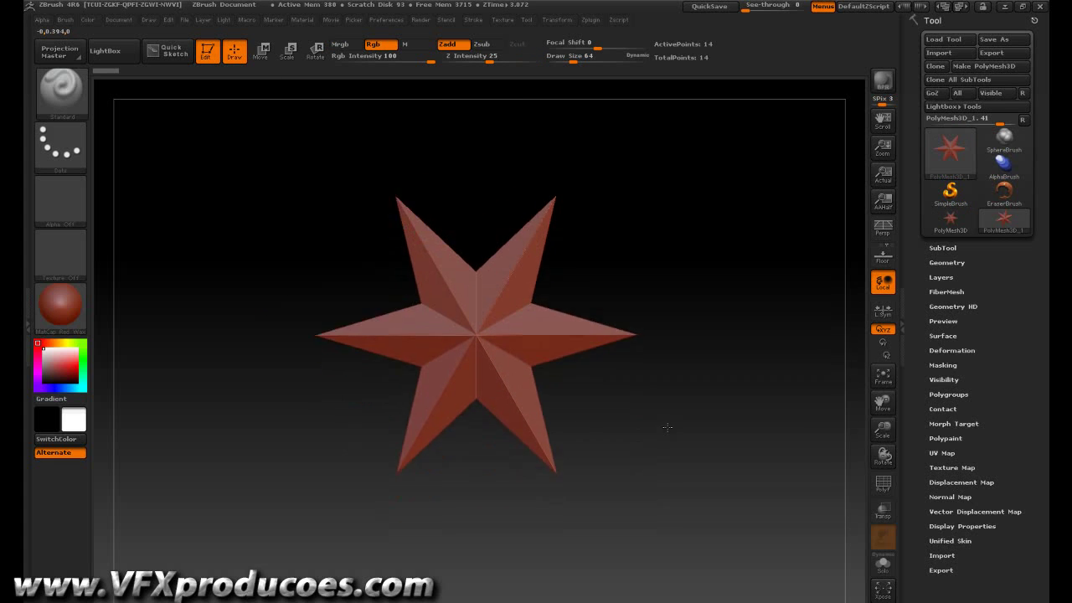
left_click_drag(668, 427, 667, 433, "alt")
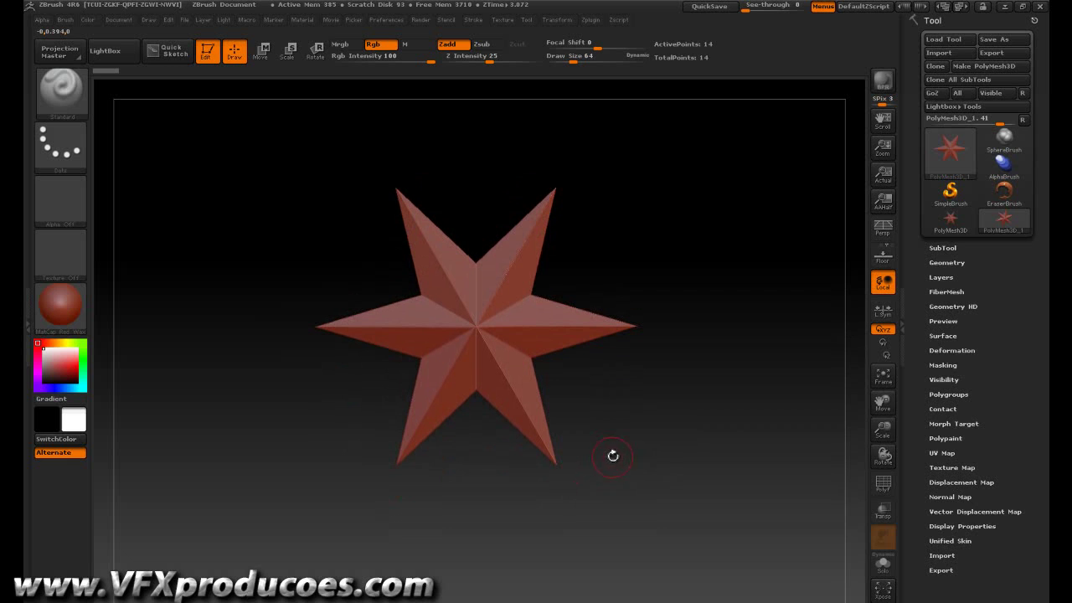
left_click(947, 263)
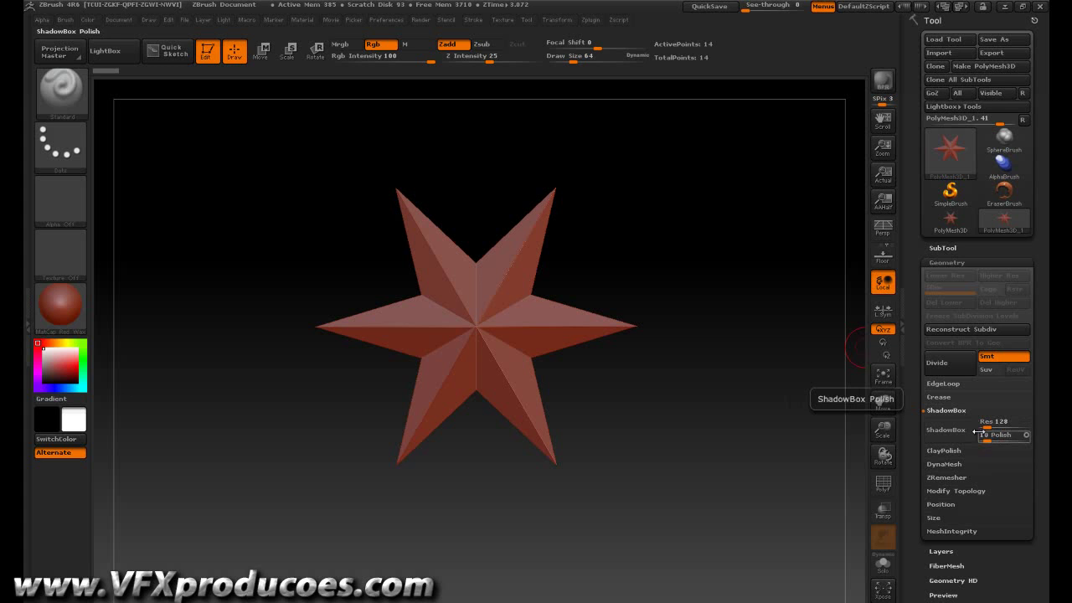
Set ShadowBox Res to 512 and Polish to 0, then turn ShadowBox on.
left_click(1010, 423)
left_click(1002, 434)
left_click(986, 438)
type("0")
key("Return")
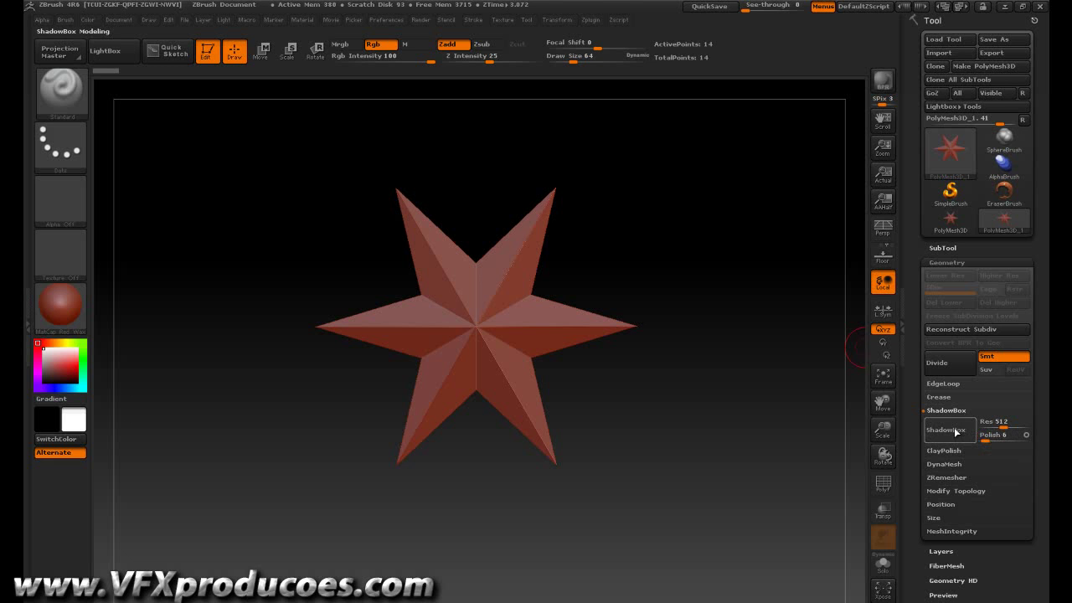
left_click(968, 432)
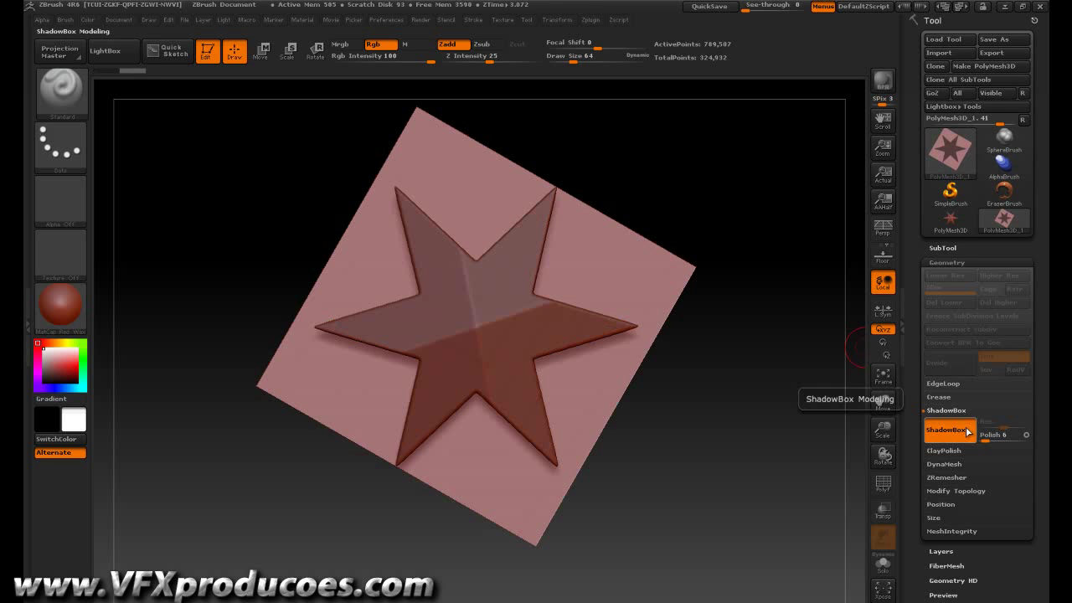
Ctrl-drag on empty canvas to clear the star mask, leaving a plain cube in front view.
mouse_move(829, 435)
left_mouse_down()
mouse_move(721, 444)
mouse_move(787, 464)
mouse_move(742, 452)
mouse_move(798, 448)
mouse_move(765, 488)
left_mouse_up()
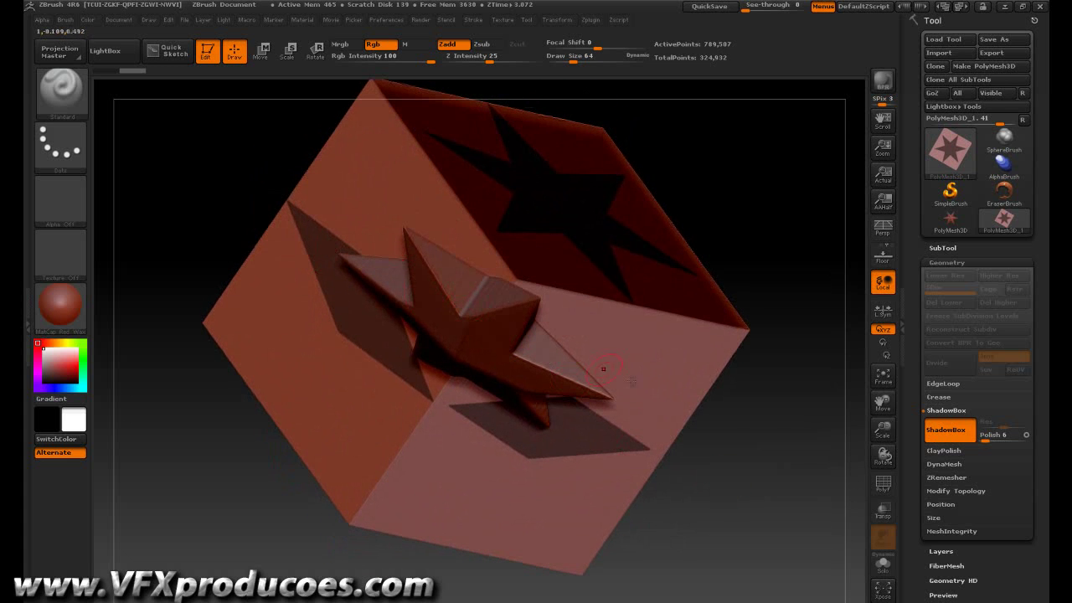
mouse_move(805, 437)
left_mouse_down()
mouse_move(841, 424)
mouse_move(784, 376)
mouse_move(836, 381)
mouse_move(807, 455)
mouse_move(832, 363)
mouse_move(761, 340)
left_mouse_up()
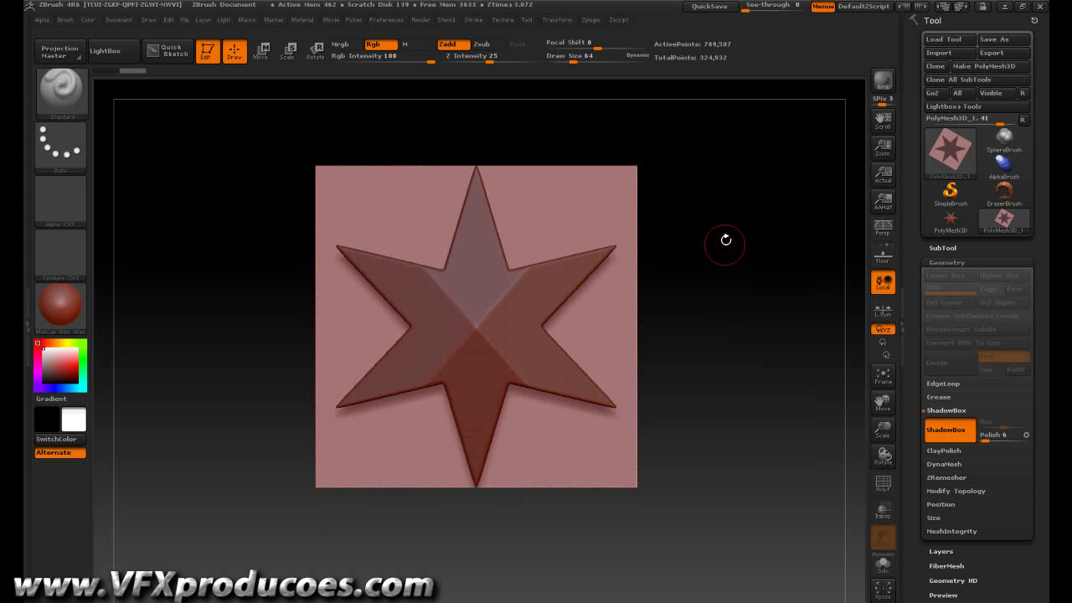
mouse_move(761, 340)
left_mouse_down()
mouse_move(760, 232)
mouse_move(752, 237)
left_mouse_up()
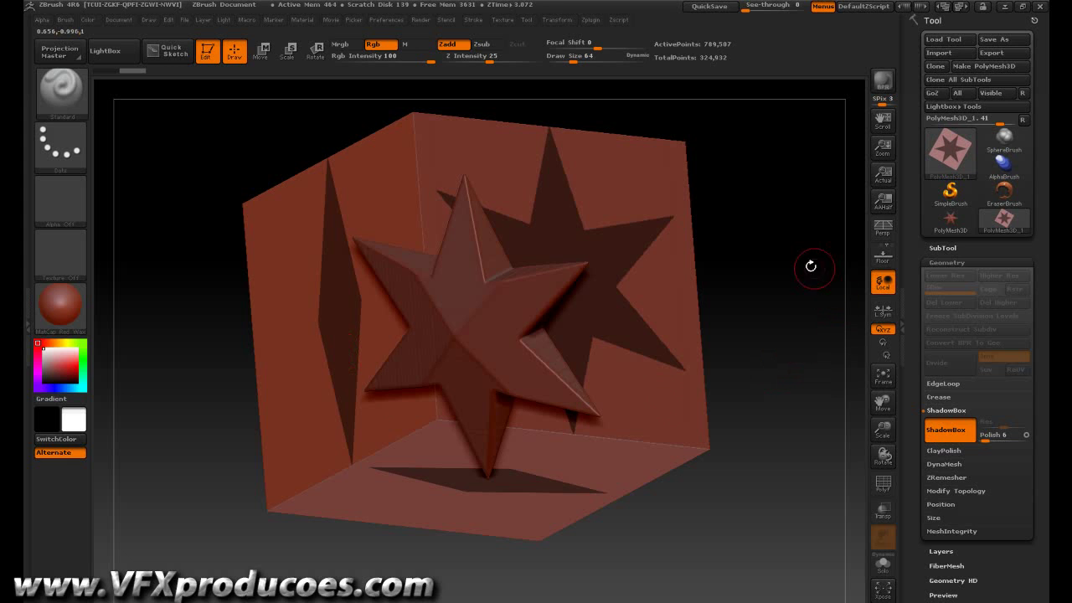
key("ctrl")
mouse_move(771, 207)
left_mouse_down("ctrl")
mouse_move(765, 240)
mouse_move(778, 247)
mouse_move(762, 237)
mouse_move(787, 273)
left_mouse_up("ctrl")
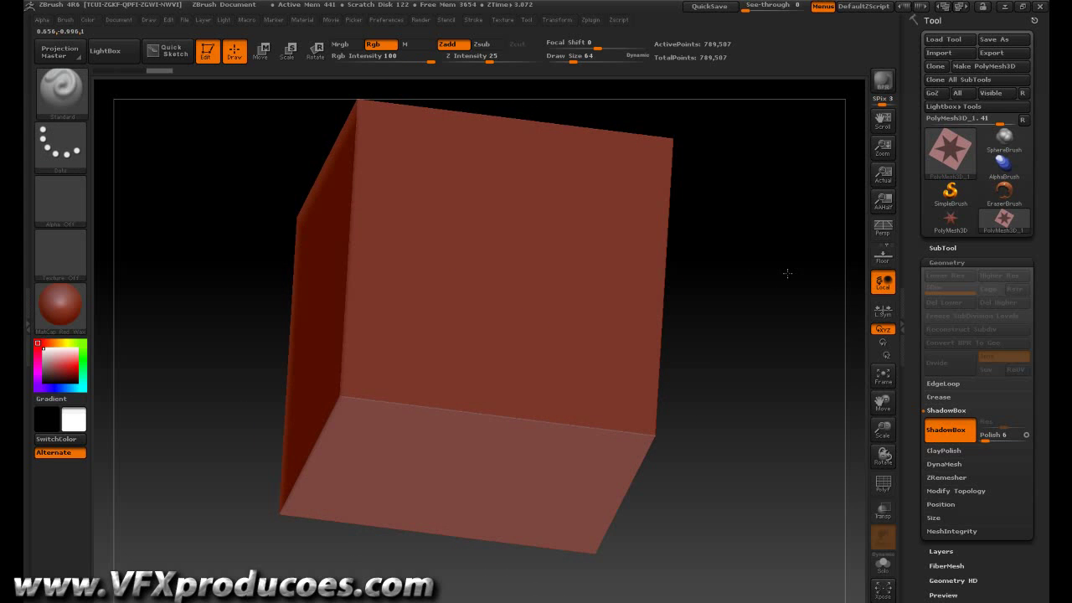
left_click_drag(786, 273, 784, 248)
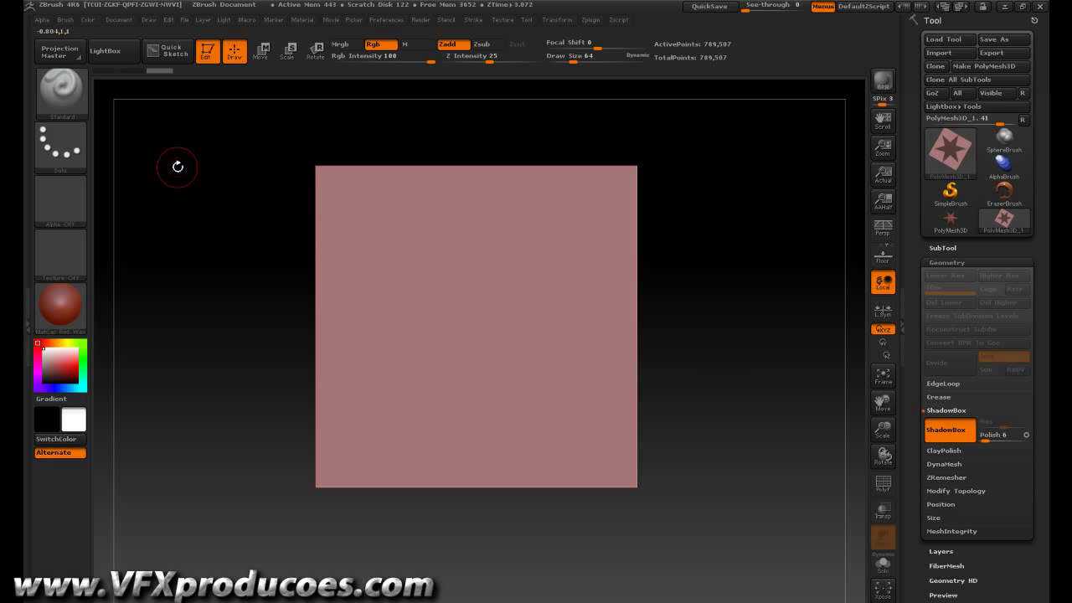
Select MaskCircle and mask a large circle near the top of the front face.
left_click(61, 98)
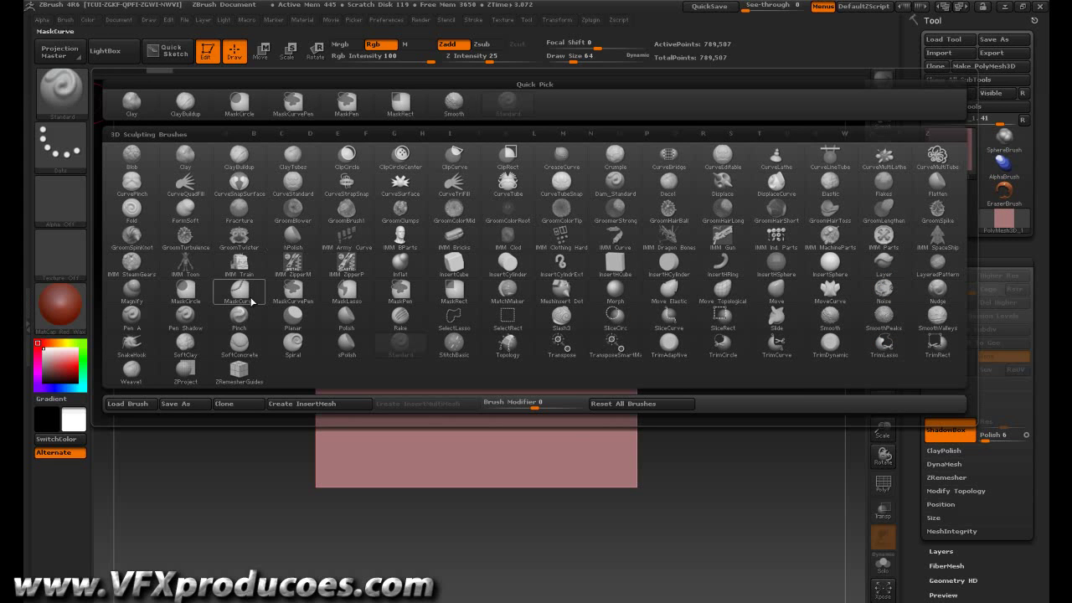
left_click(187, 291)
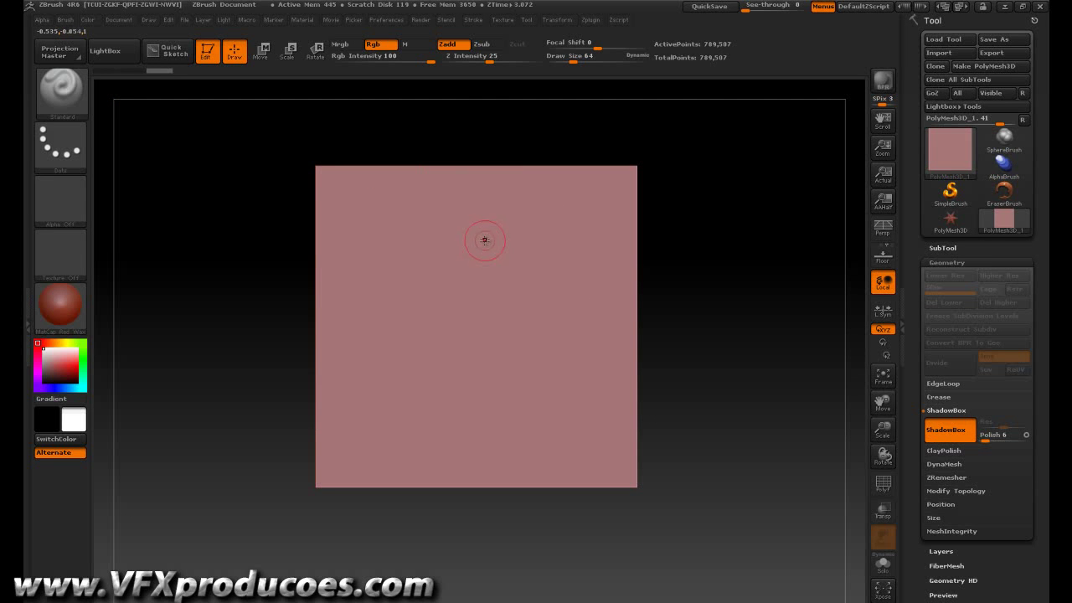
key("ctrl")
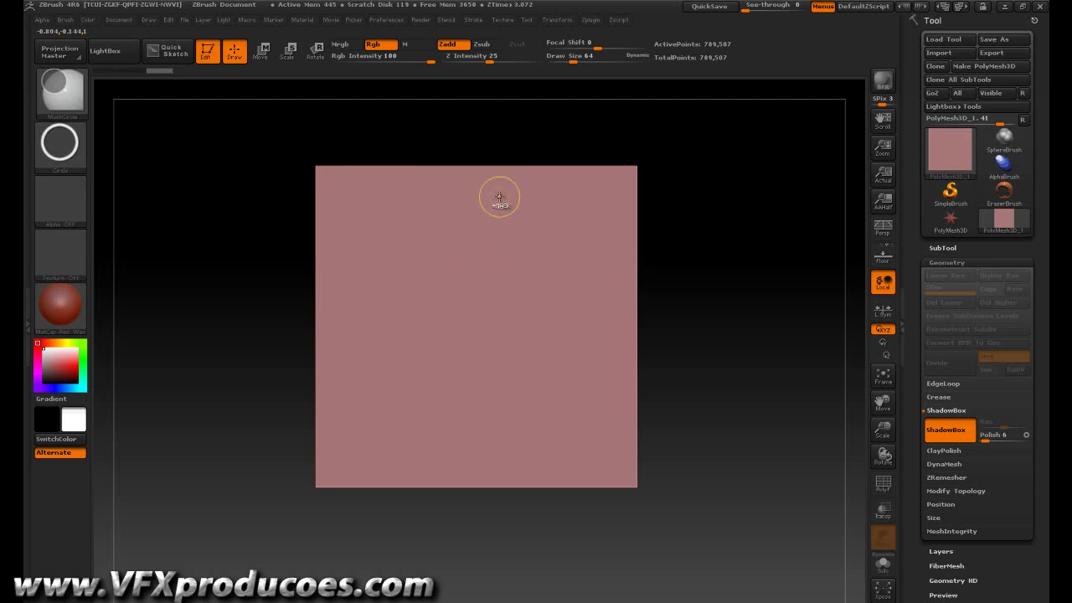
left_click_drag(503, 202, 593, 294, "ctrl")
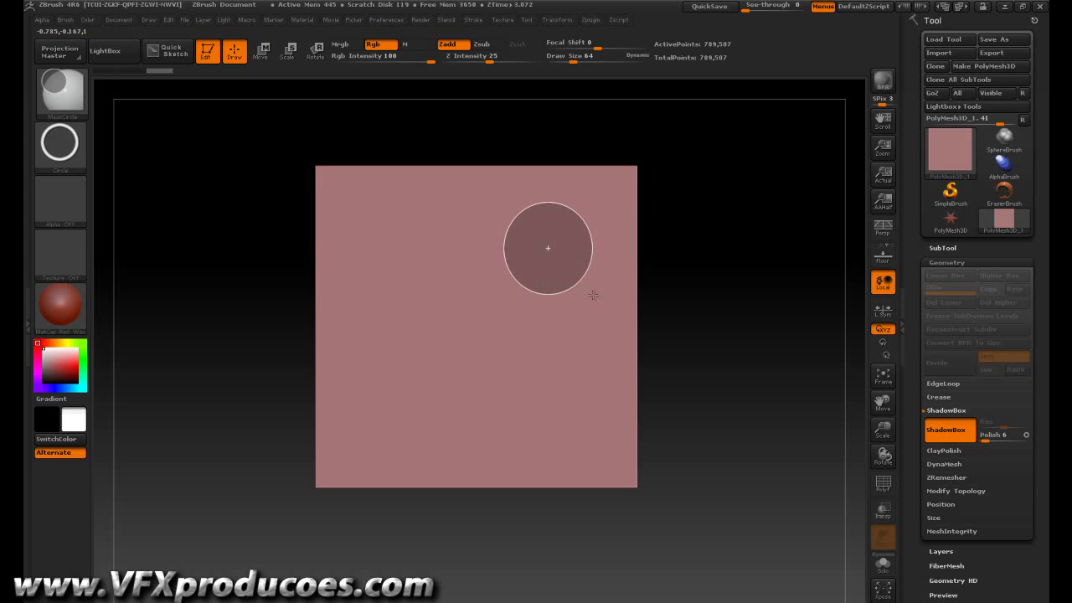
mouse_move(591, 293)
left_mouse_down("ctrl")
mouse_move(545, 292)
mouse_move(567, 263)
mouse_move(545, 288)
mouse_move(560, 298)
left_mouse_up("ctrl")
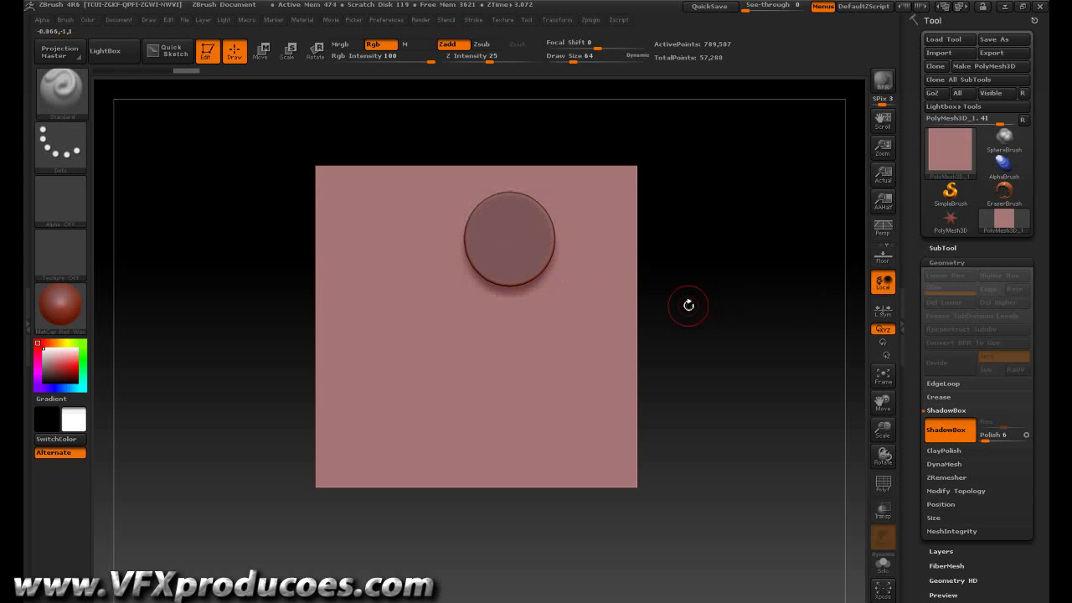
mouse_move(687, 287)
left_mouse_down()
mouse_move(723, 285)
mouse_move(625, 309)
mouse_move(687, 289)
left_mouse_up()
Mask a smaller circle near the bottom of the front face.
key("ctrl")
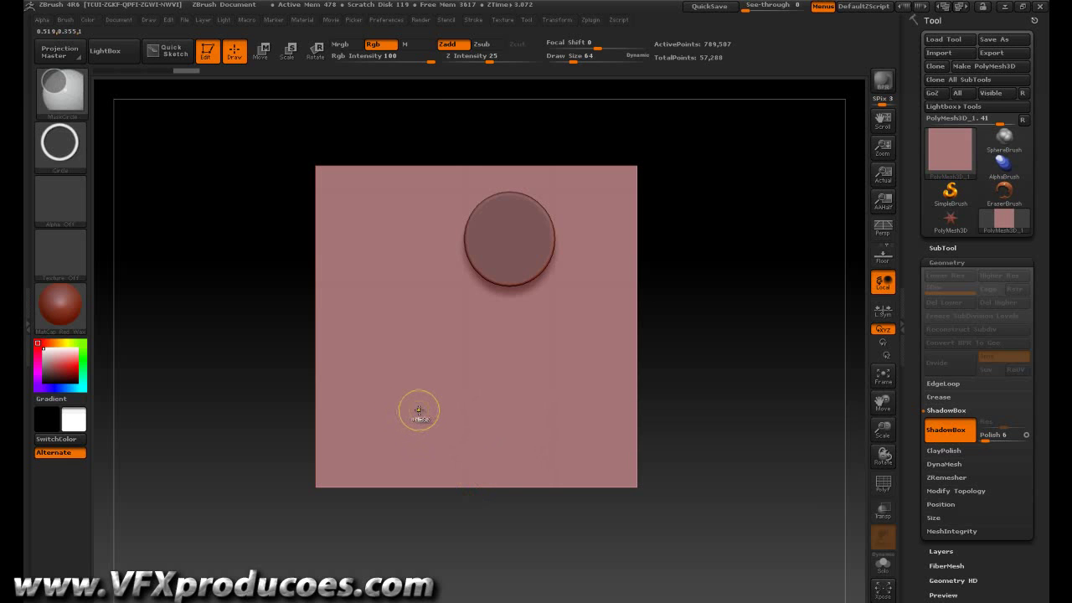
mouse_move(438, 427)
left_mouse_down("ctrl")
mouse_move(493, 477)
mouse_move(486, 462)
left_mouse_up("ctrl")
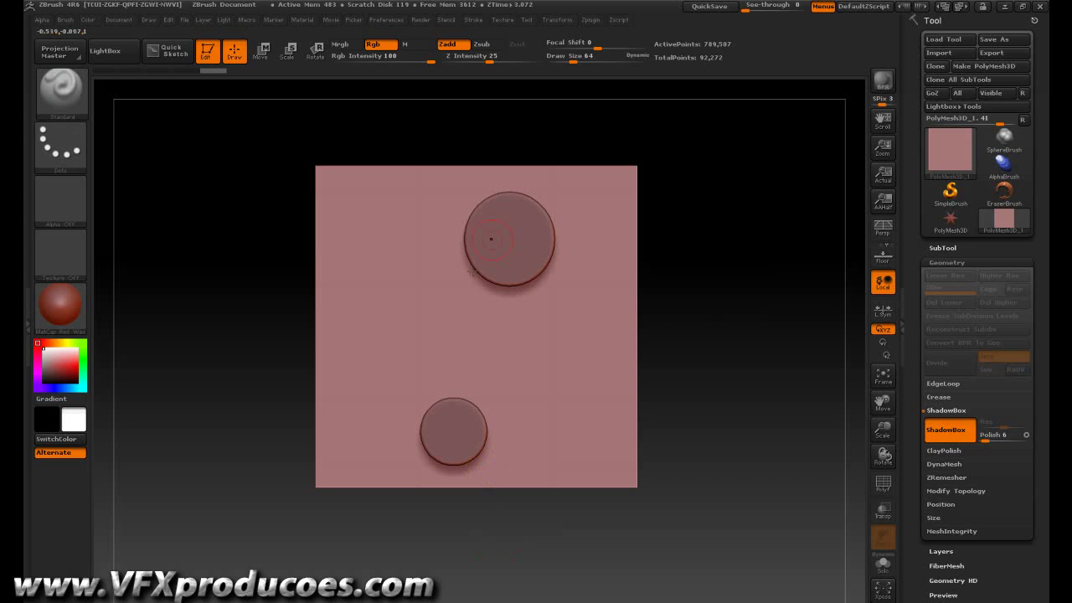
mouse_move(215, 340)
left_mouse_down()
mouse_move(249, 321)
mouse_move(360, 355)
left_mouse_up()
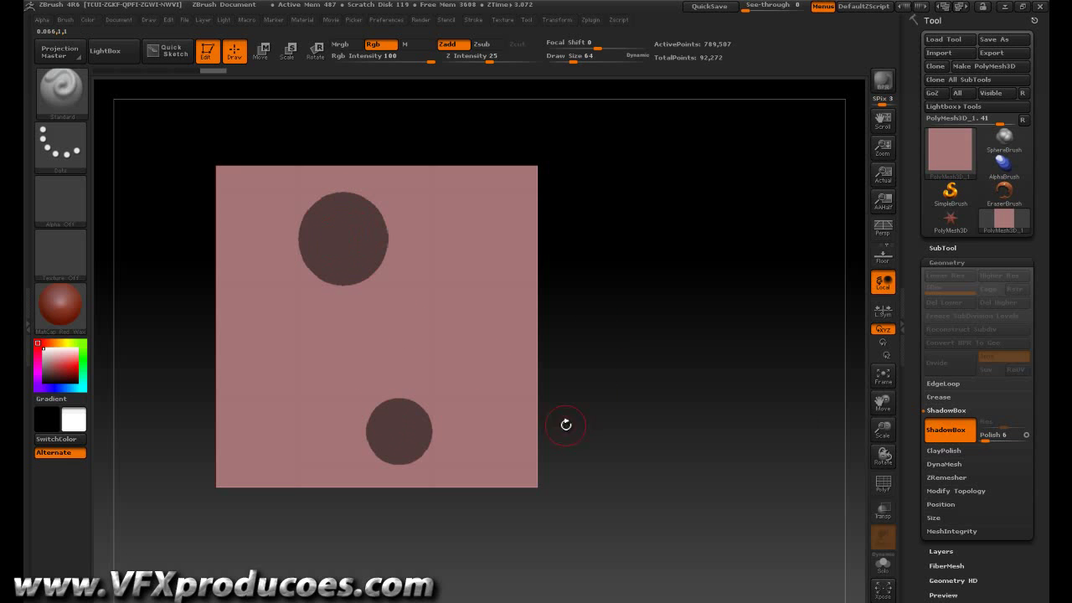
Paint the curved handle mask linking the two circles and smooth its right edge.
left_click(65, 101)
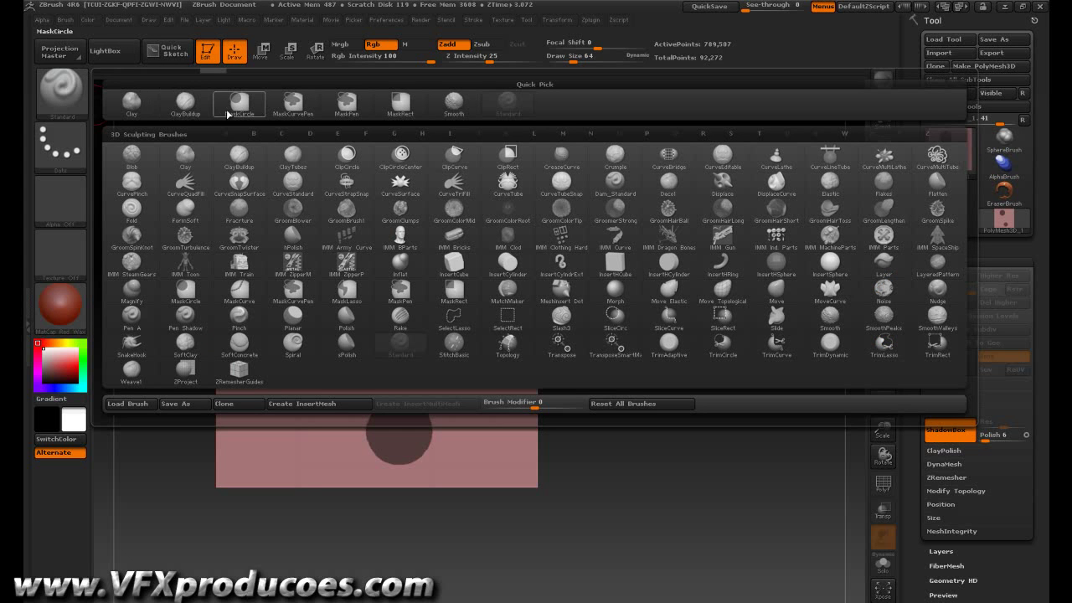
left_click(349, 107)
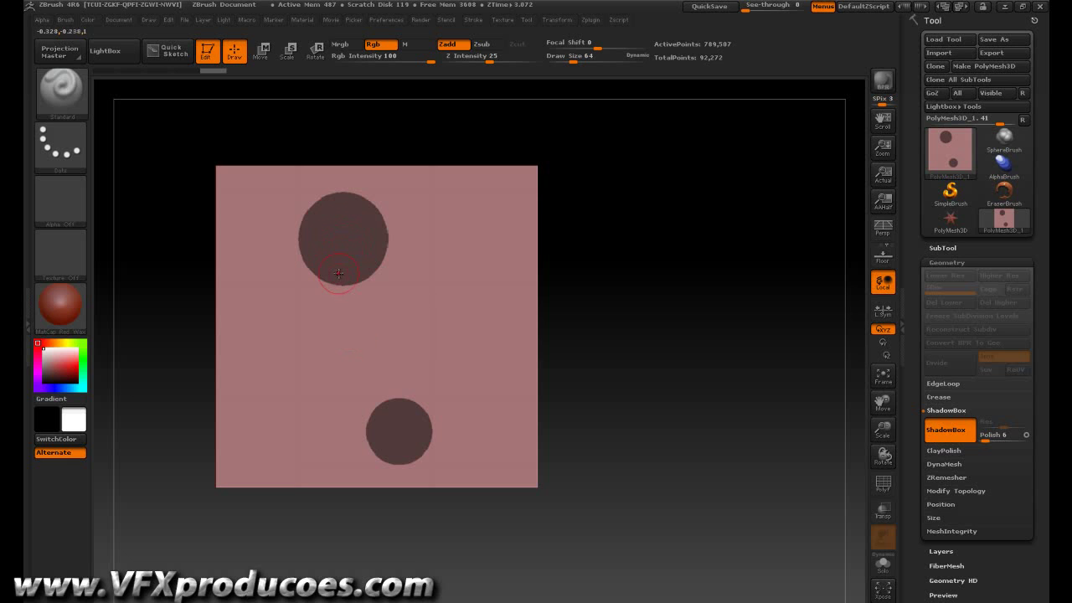
scroll(331, 251, "up", 2)
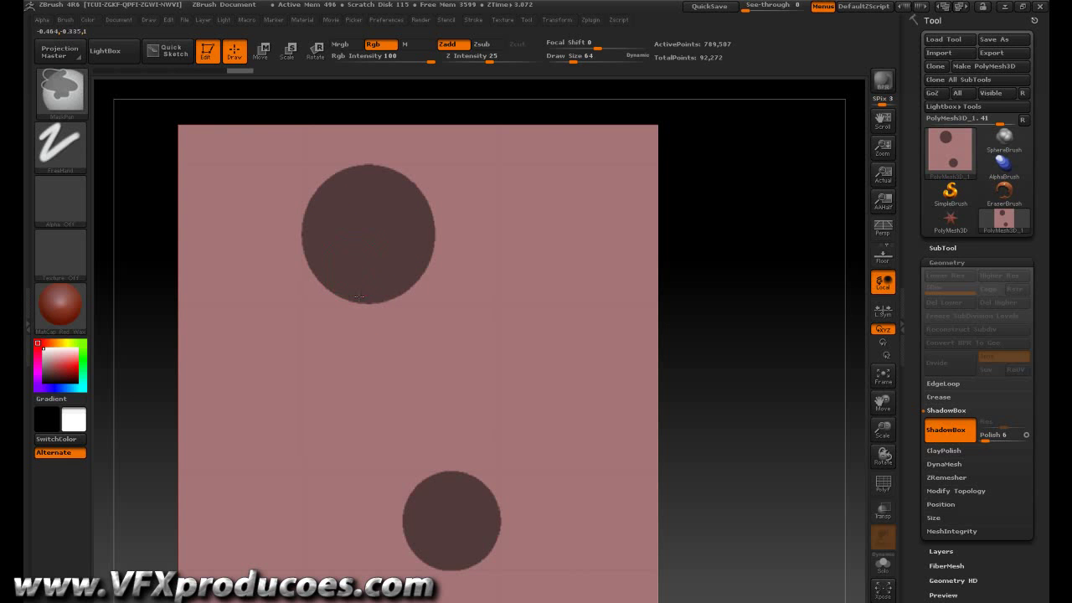
mouse_move(335, 261)
left_mouse_down()
mouse_move(396, 368)
mouse_move(430, 498)
mouse_move(400, 246)
mouse_move(404, 339)
mouse_move(440, 465)
left_mouse_up()
left_click_drag(452, 503, 387, 246)
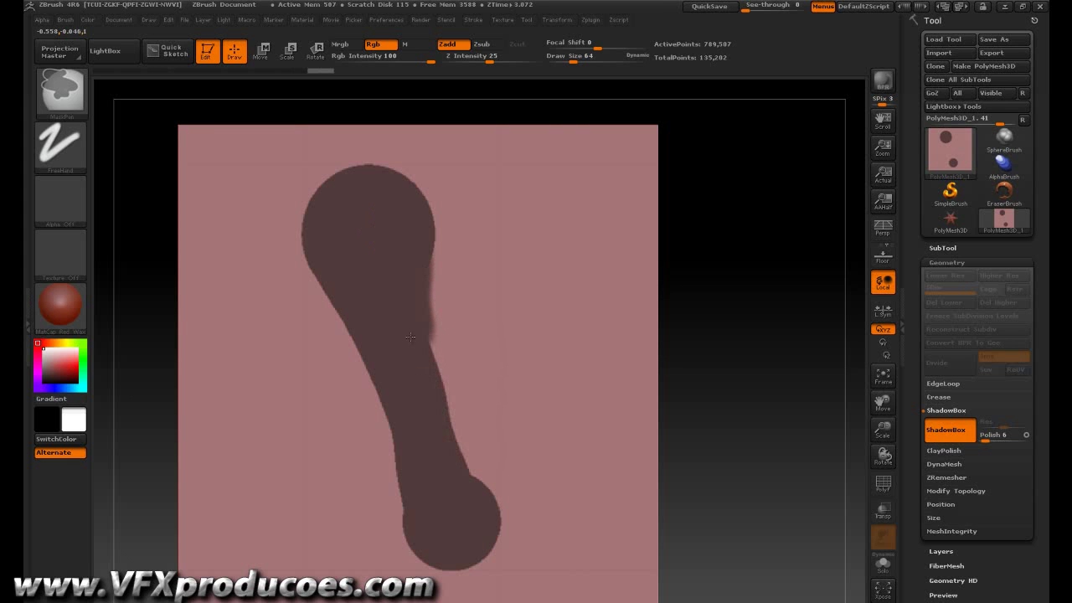
left_click_drag(449, 497, 383, 318)
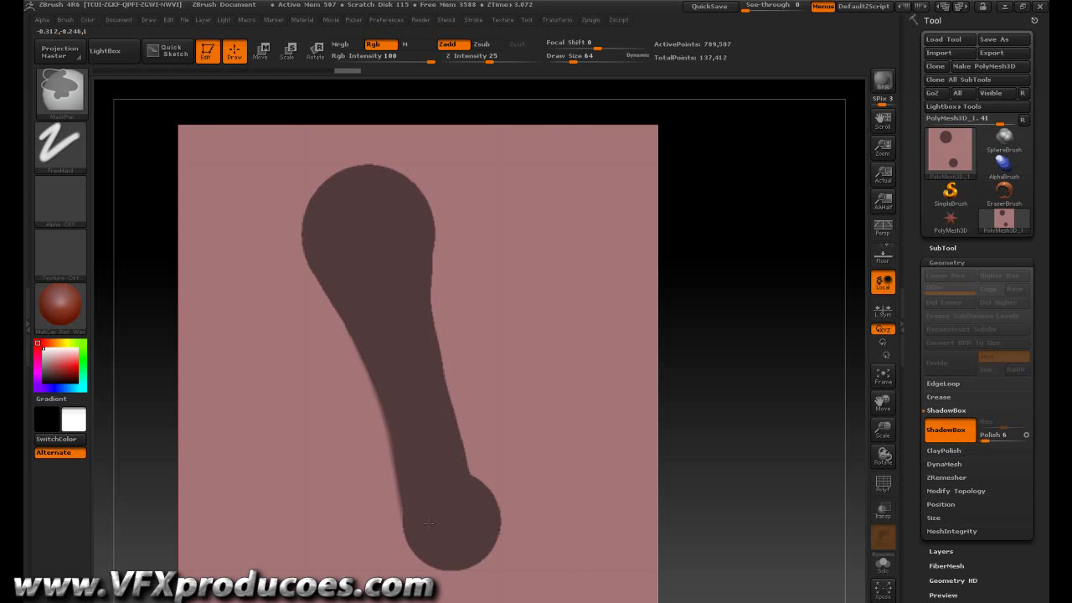
Set the brush draw size to 44 and orbit to check the handle's thickness.
key("ctrl")
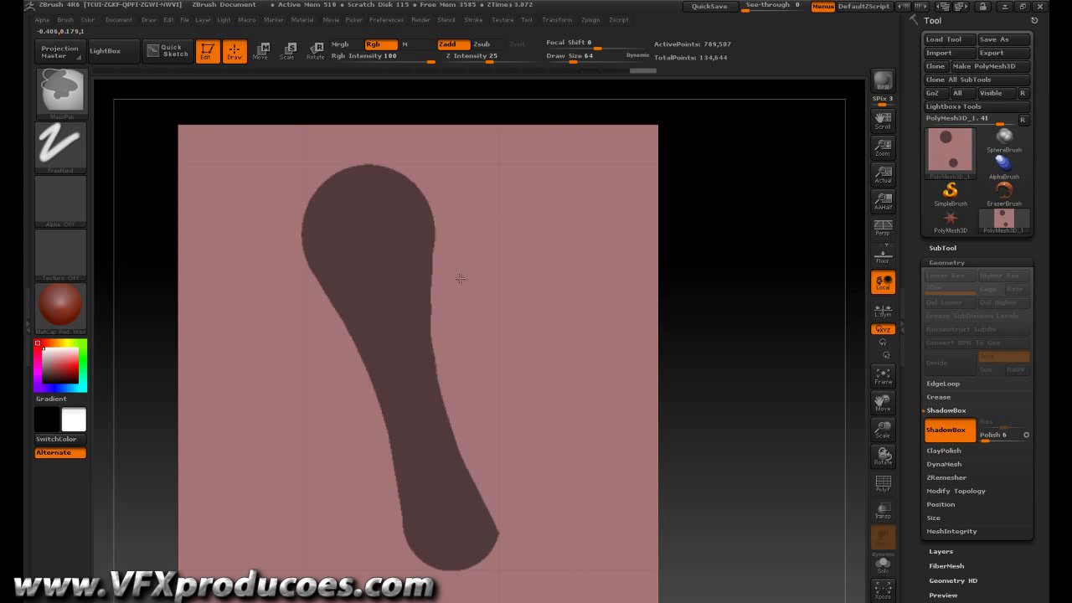
key("b")
key("s")
key("t")
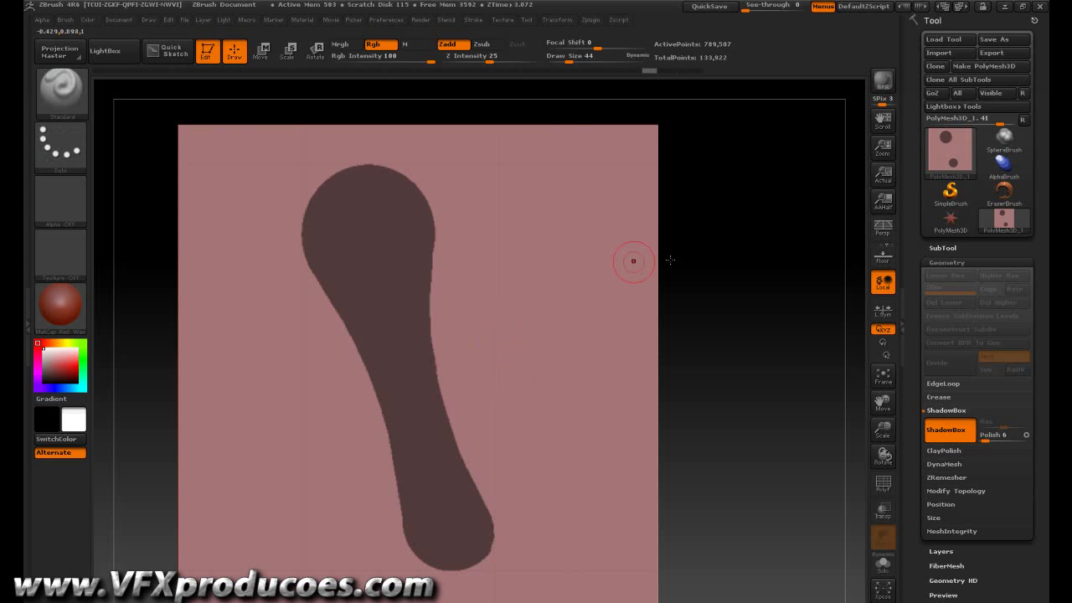
left_click_drag(721, 342, 839, 353)
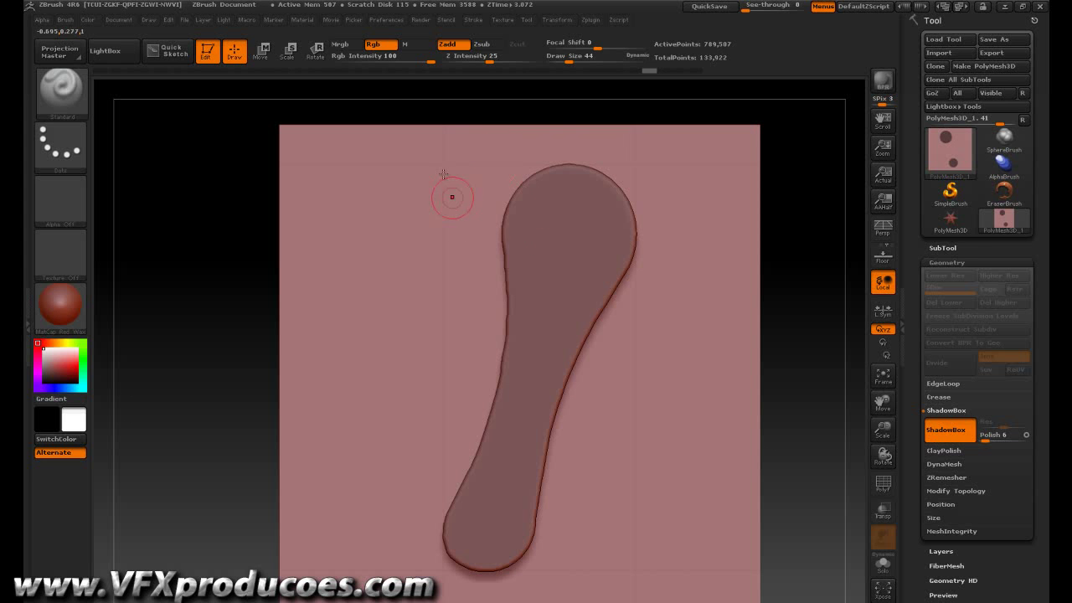
Subtract a rectangular notch from the rounded head with MaskRect to form the jaw.
left_click(63, 92)
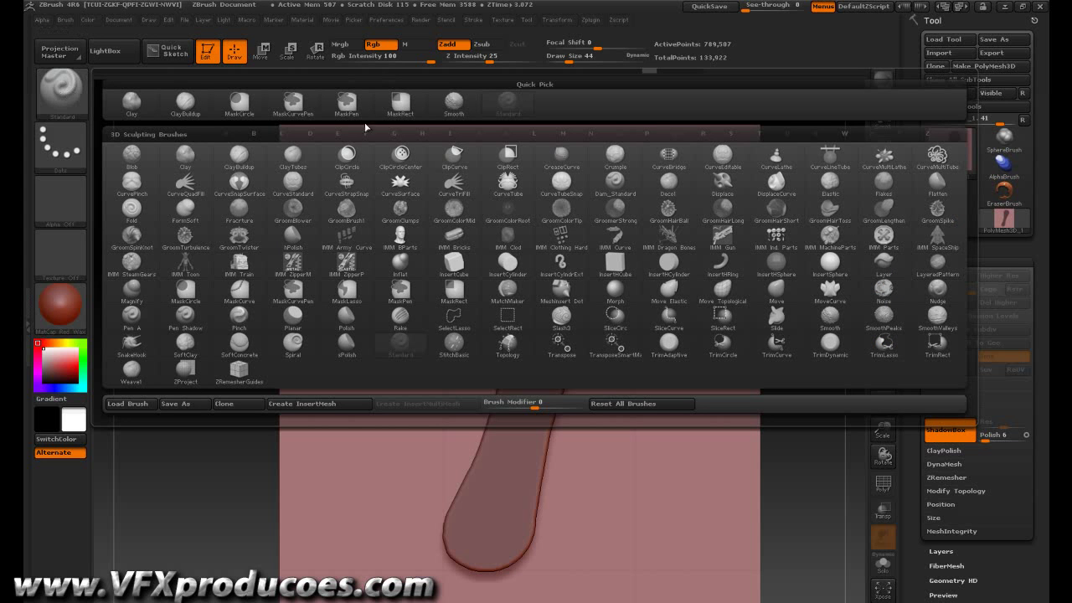
left_click(406, 107)
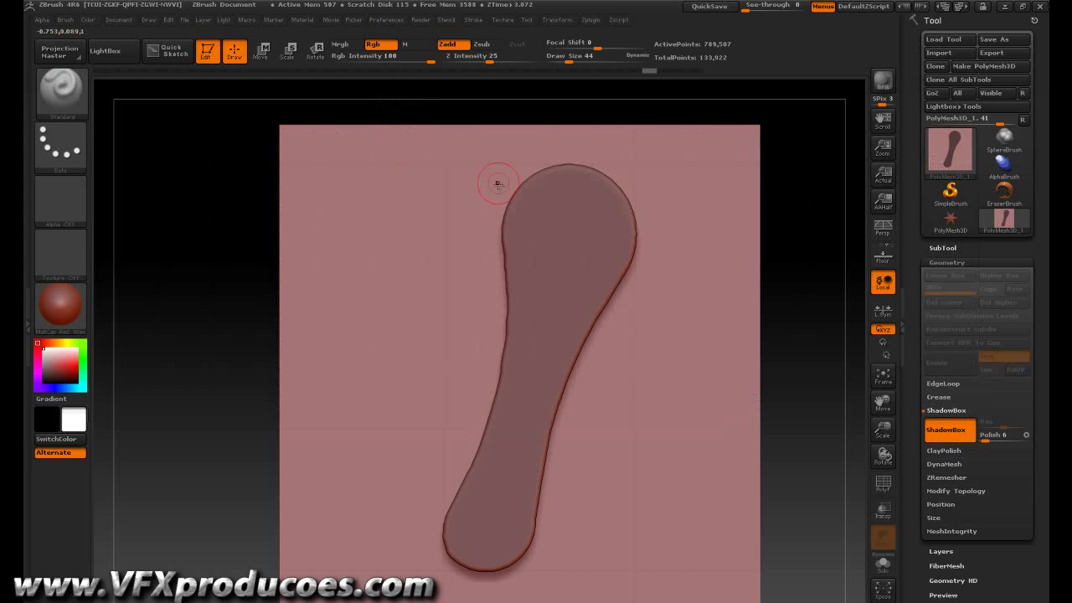
key("ctrl")
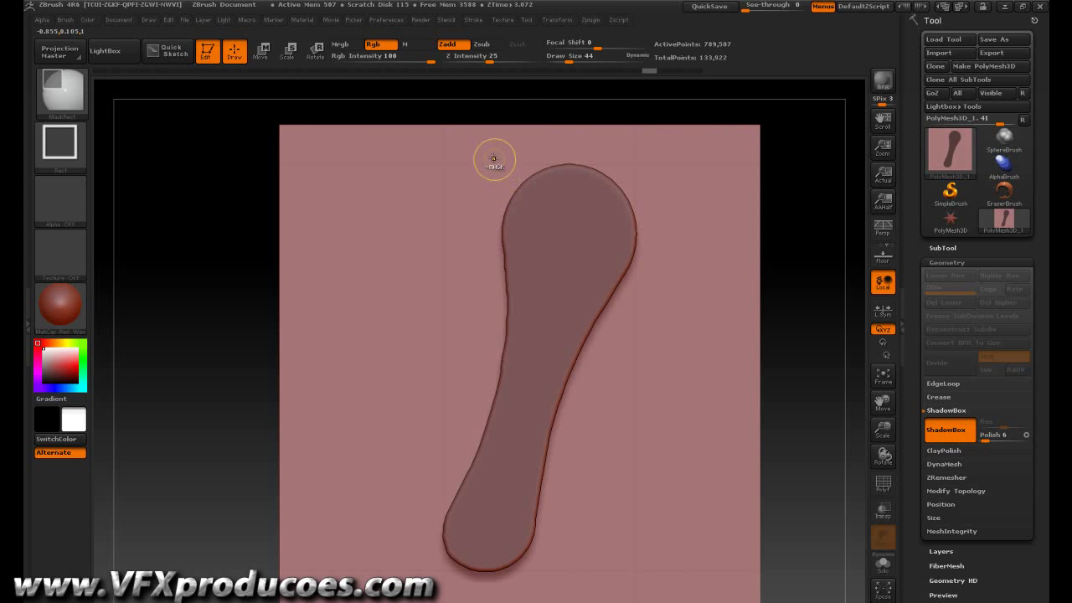
mouse_move(474, 159)
left_mouse_down("ctrl")
mouse_move(582, 249)
mouse_move(577, 261)
mouse_move(589, 260)
left_mouse_up("ctrl")
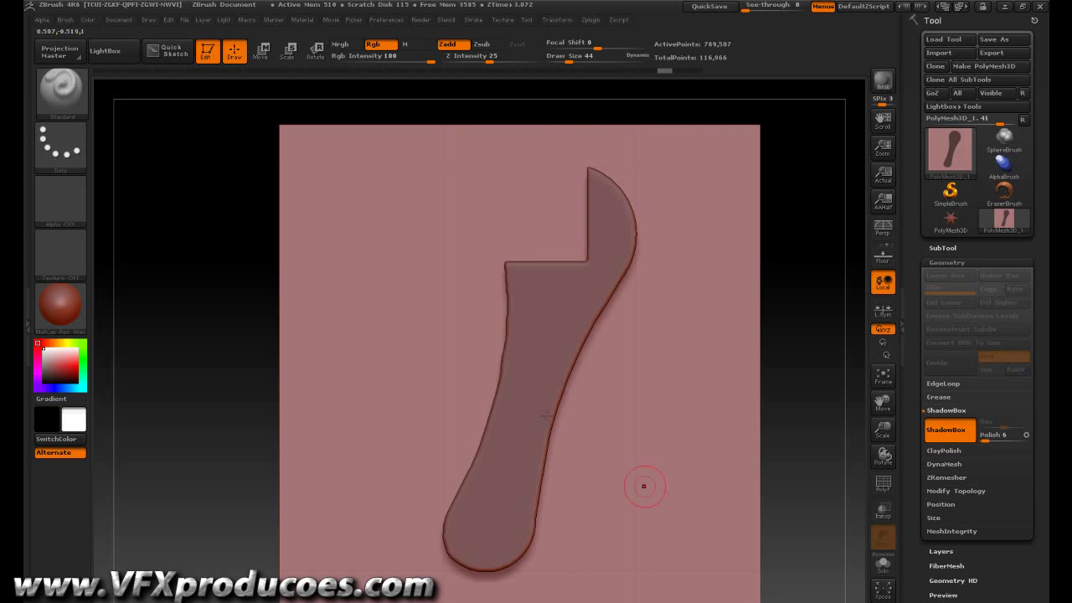
Subtract a round hole near the handle's end with MaskCircle.
left_click(61, 91)
key("ctrl")
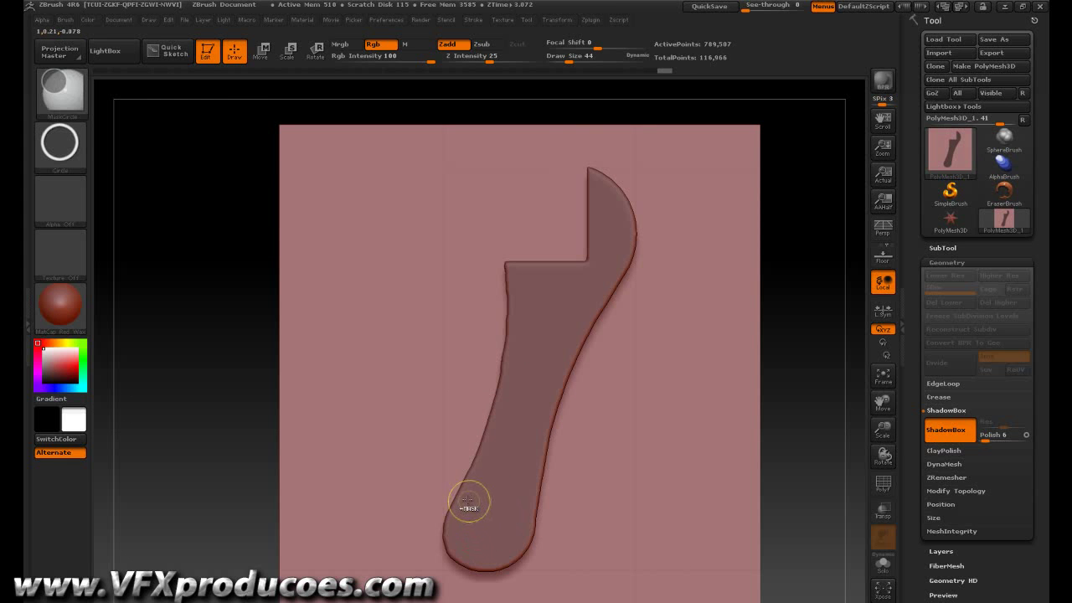
mouse_move(500, 544)
left_mouse_down("ctrl")
mouse_move(529, 568)
mouse_move(517, 559)
left_mouse_up("ctrl")
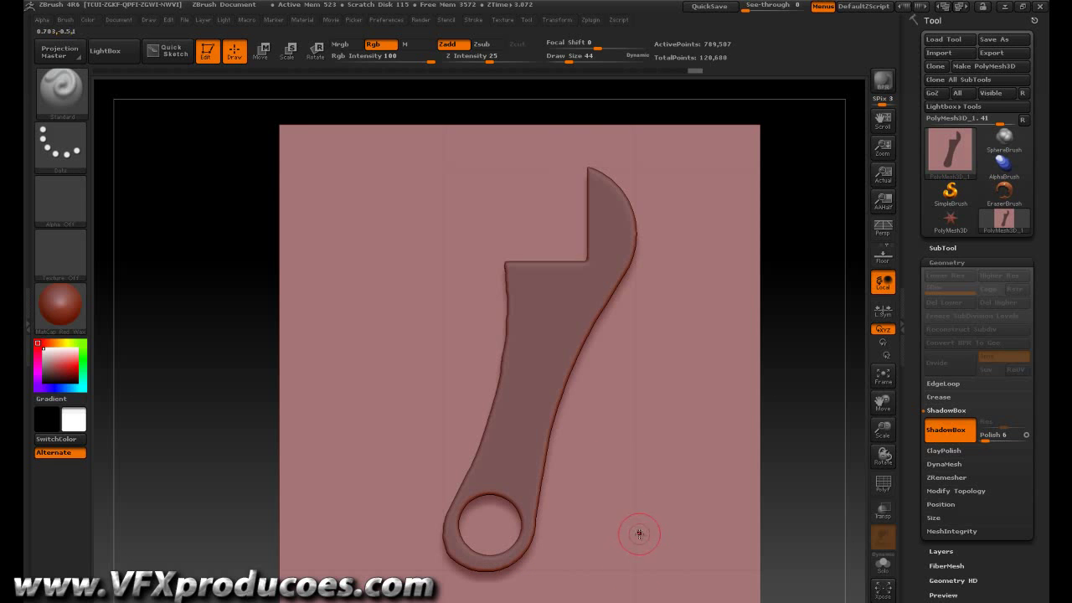
Orbit around the wrench from behind to a straight side view to inspect the ring-holed handle.
left_click_drag(649, 545, 646, 548)
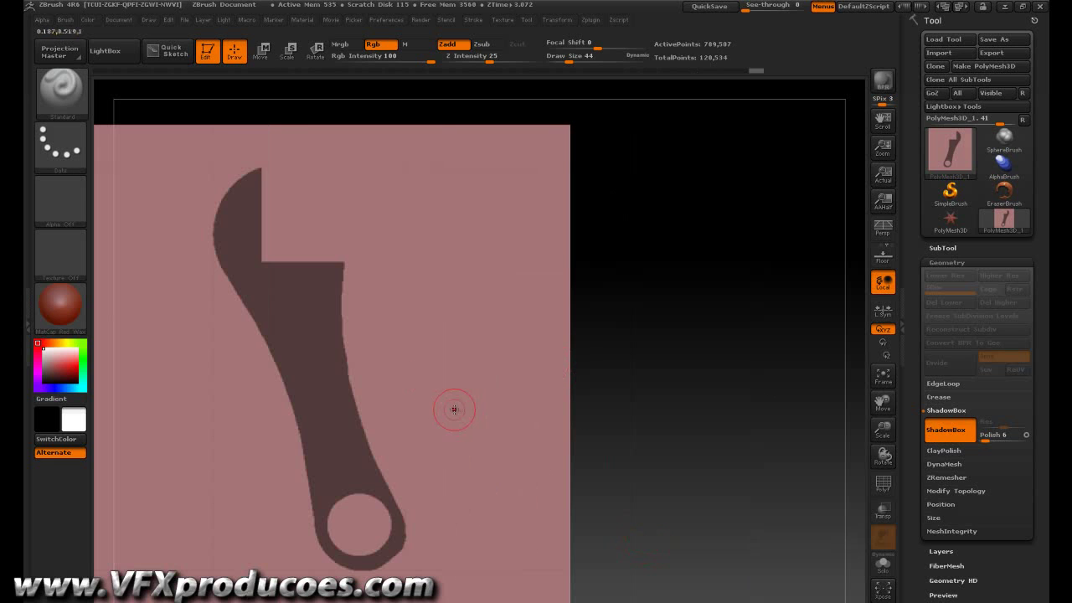
key("ctrl")
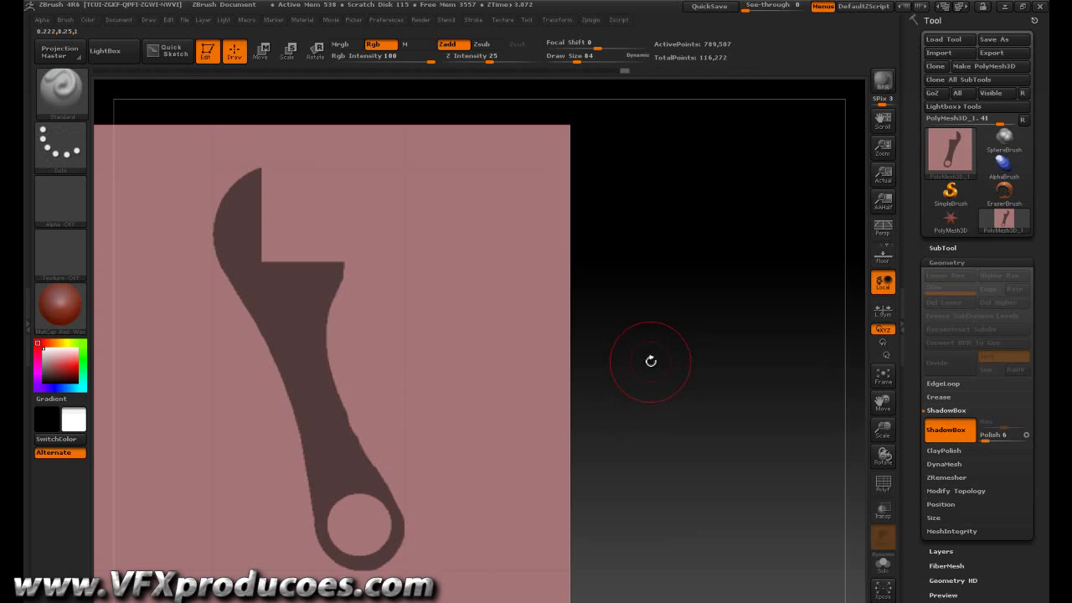
left_click_drag(632, 362, 771, 354)
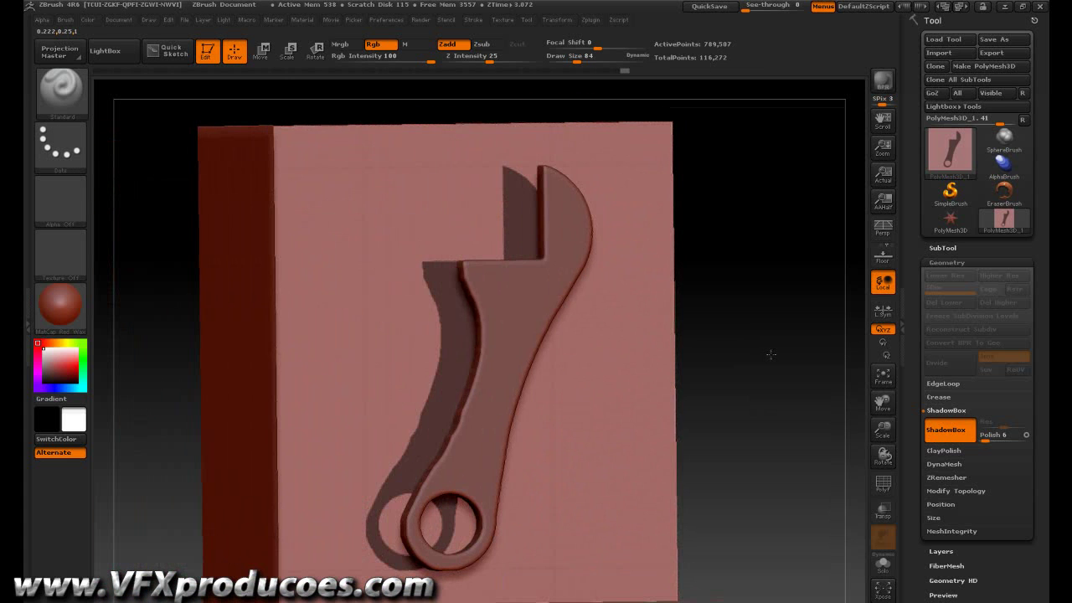
left_click_drag(775, 355, 595, 350)
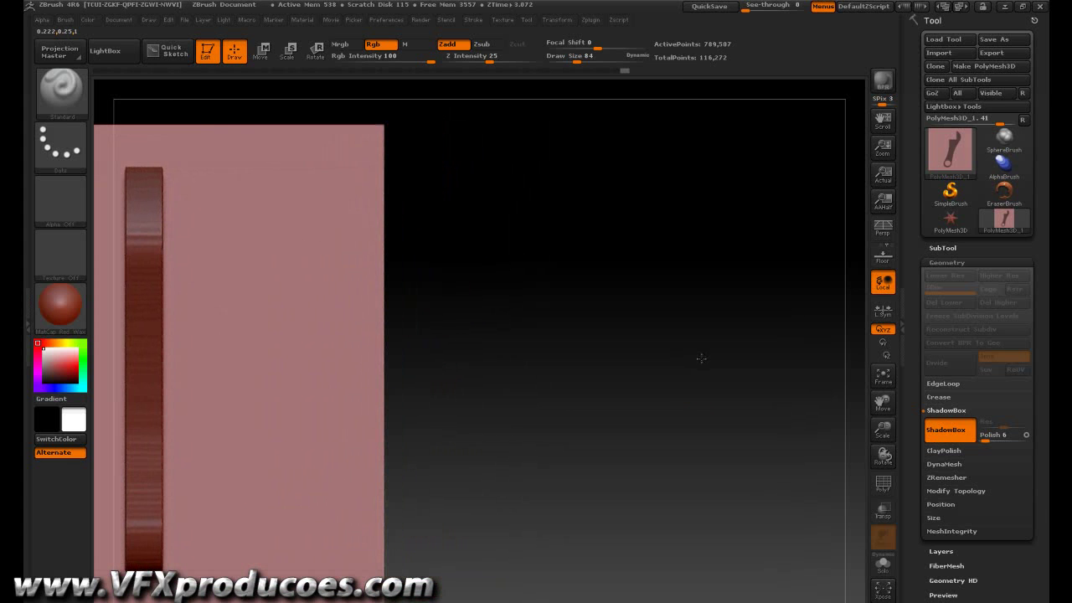
On the side ShadowBox plane, trim the profile strip with MaskRect to thin the wrench.
mouse_move(596, 351)
left_mouse_down()
mouse_move(776, 303)
mouse_move(838, 322)
left_mouse_up()
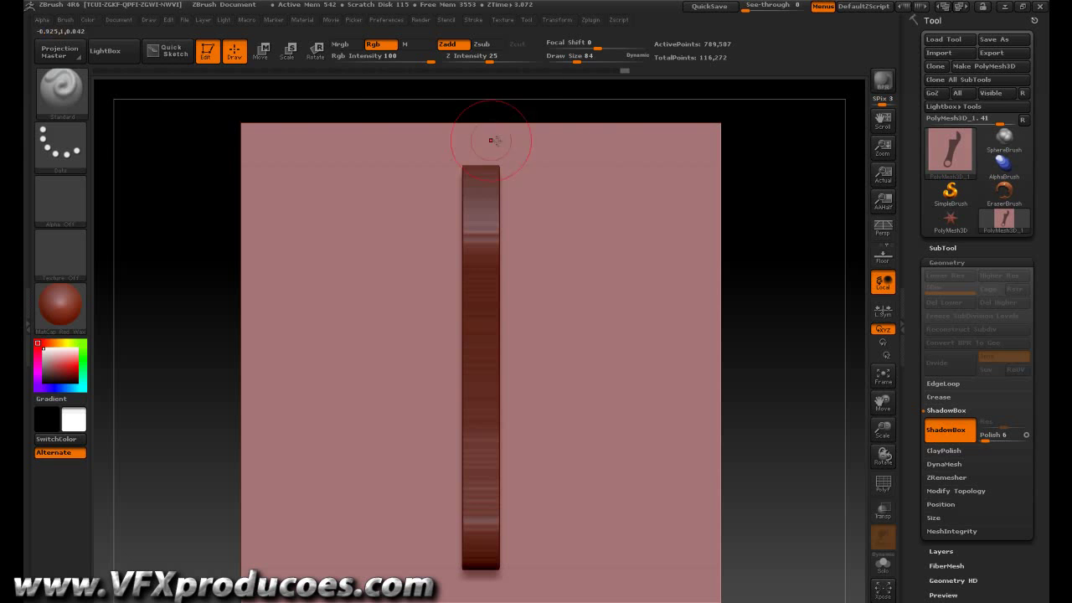
left_click(62, 102)
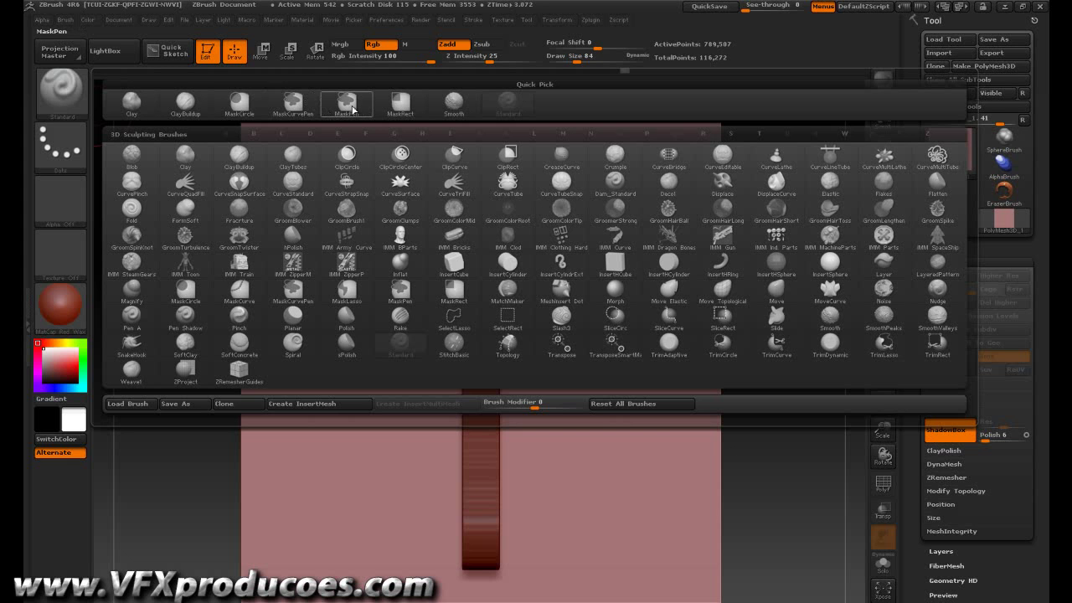
left_click(400, 106)
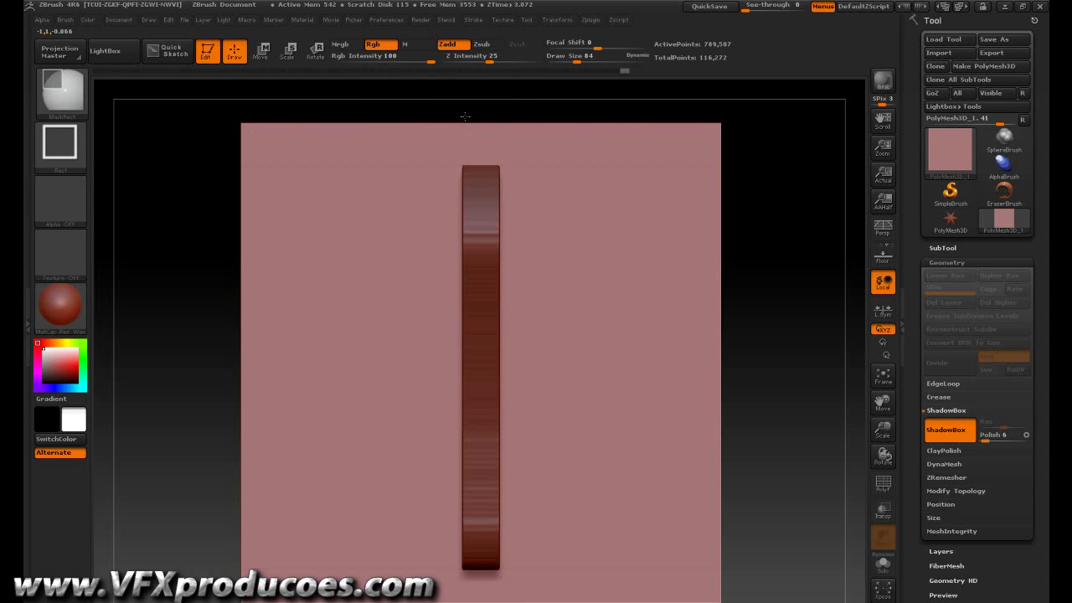
left_click_drag(466, 117, 503, 600, "ctrl")
mouse_move(484, 367)
left_mouse_down("ctrl")
mouse_move(477, 372)
mouse_move(482, 364)
left_mouse_up("ctrl")
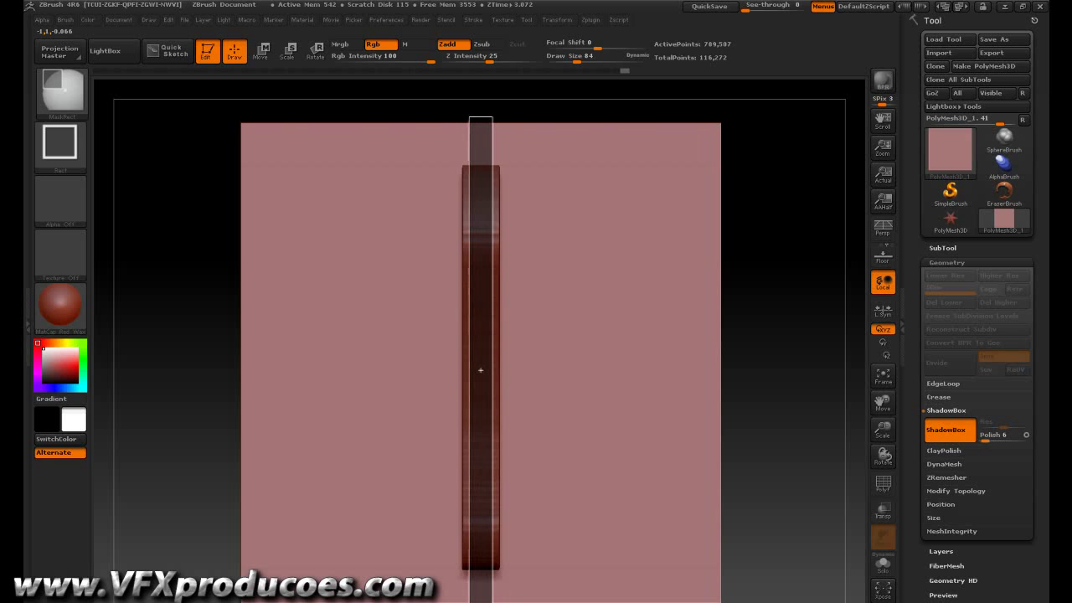
left_click_drag(527, 587, 536, 582, "ctrl")
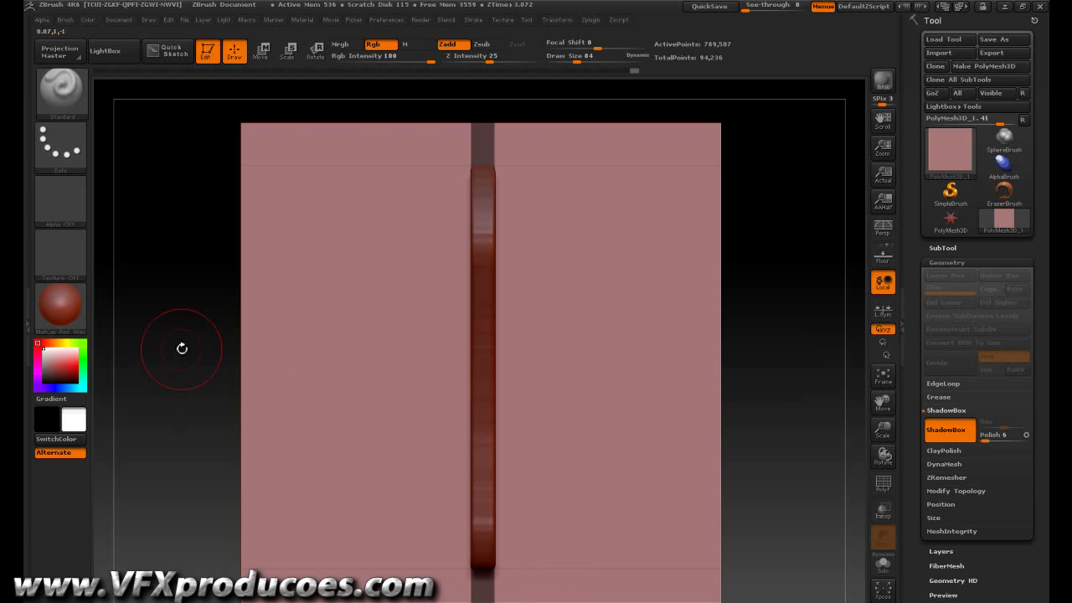
mouse_move(196, 352)
left_mouse_down()
mouse_move(221, 361)
mouse_move(248, 349)
left_mouse_up()
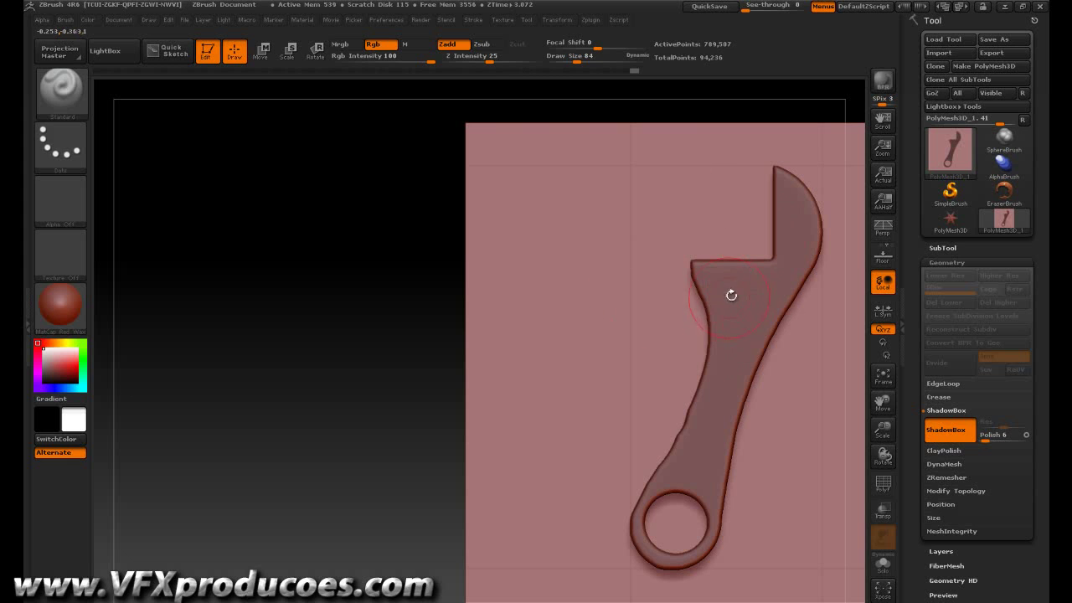
Subtract a small MaskRect rectangle just below the jaw to form the slot.
key("ctrl")
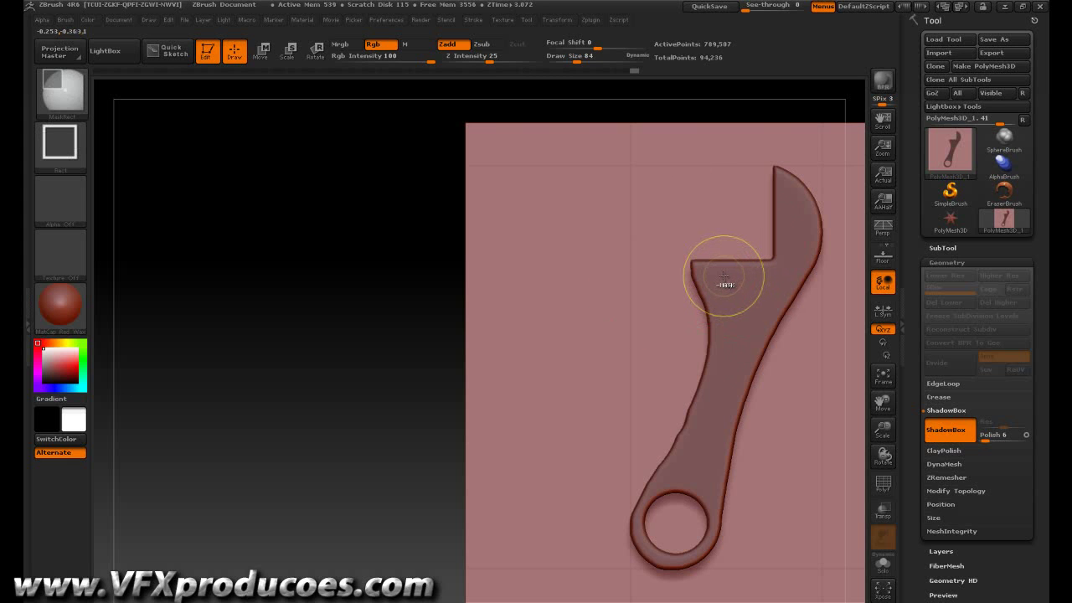
left_click_drag(721, 272, 760, 308, "ctrl")
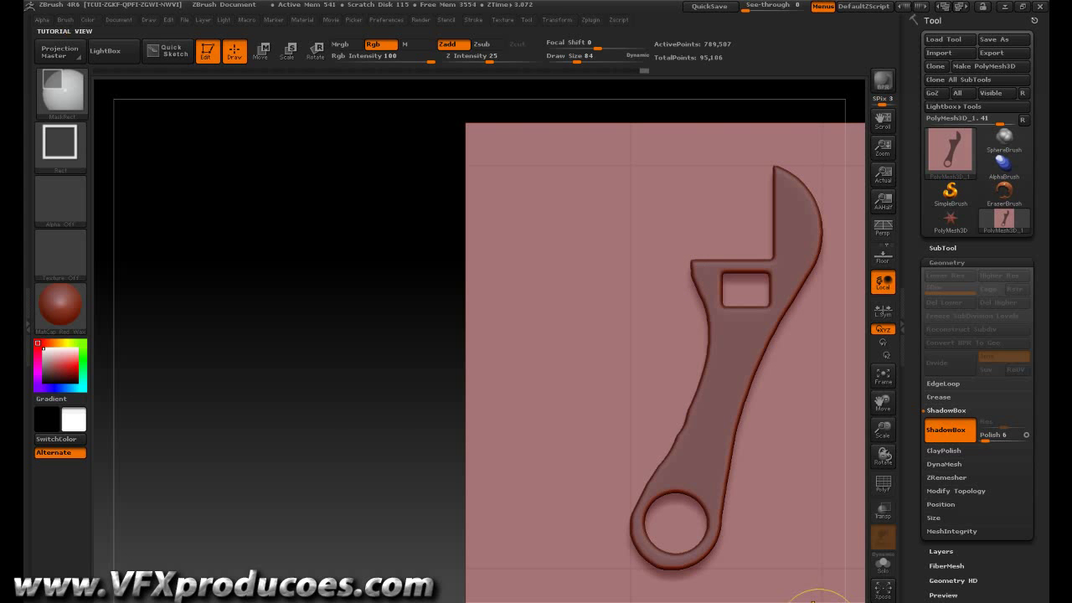
left_click_drag(390, 384, 339, 382)
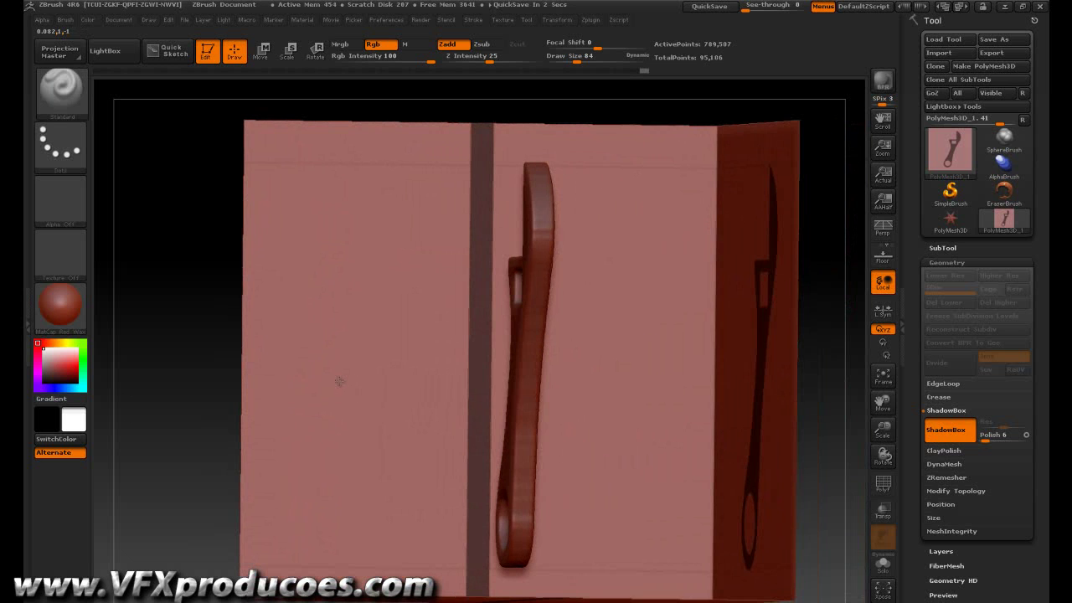
Snap to an edge-on side view with Transp on and zoom into the side profile.
left_click_drag(339, 381, 337, 378, "shift")
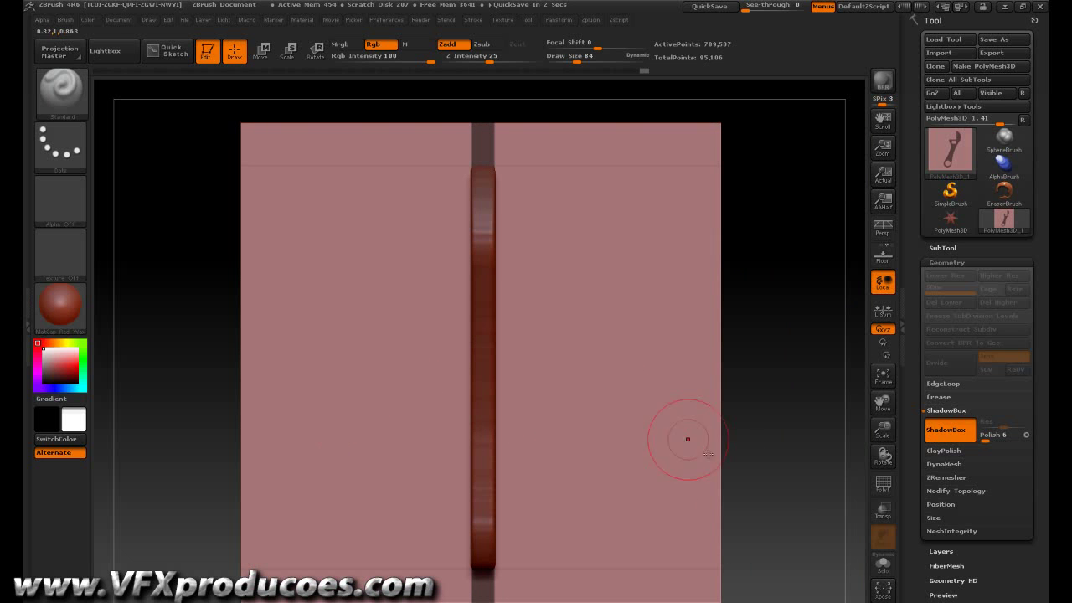
left_click(886, 512)
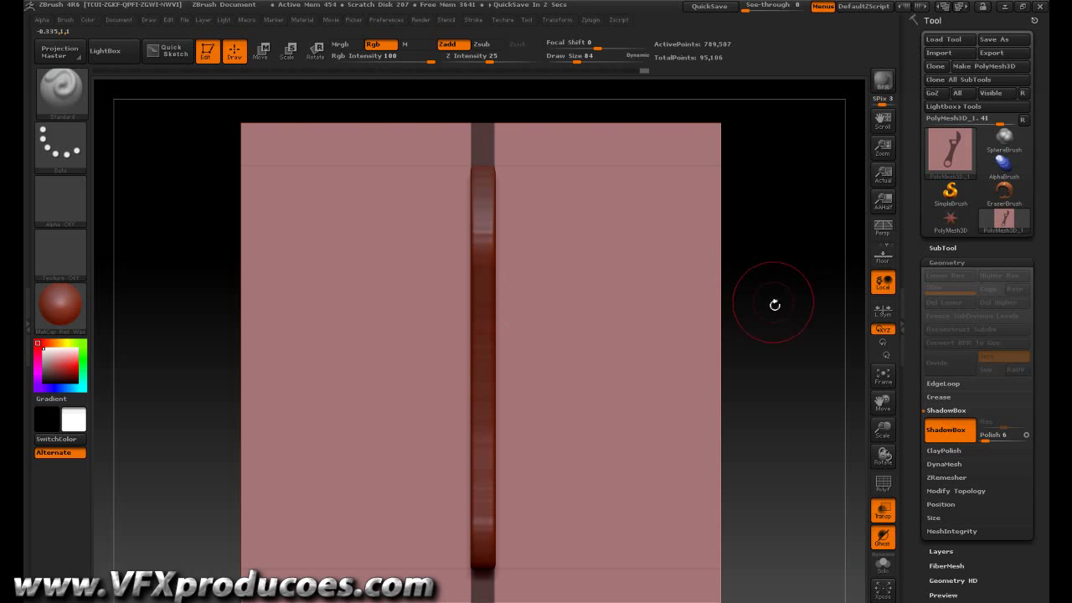
left_click_drag(776, 349, 776, 350, "shift")
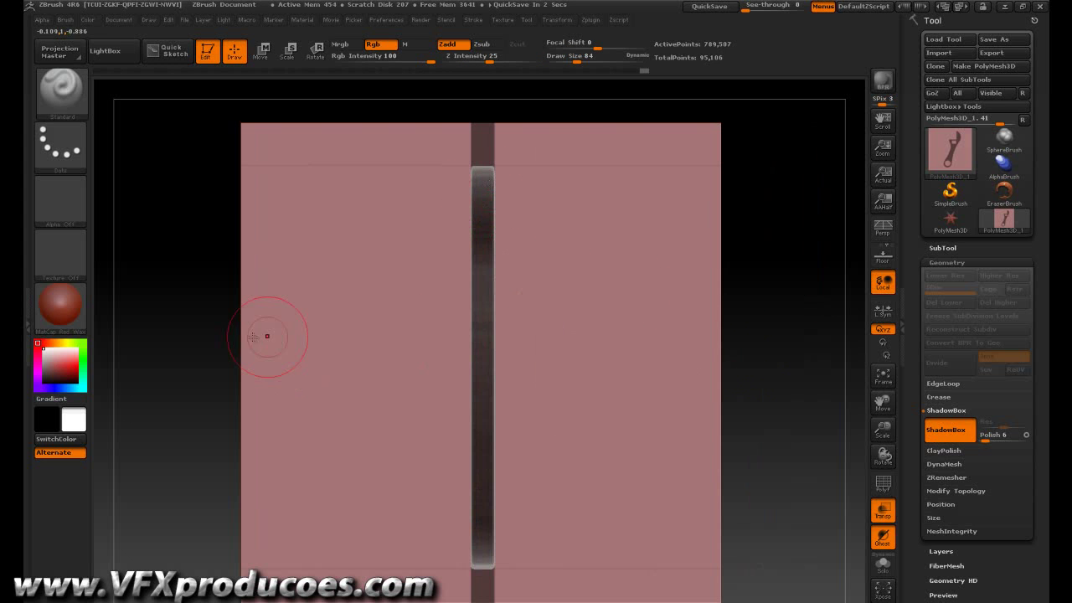
left_click_drag(201, 335, 319, 330)
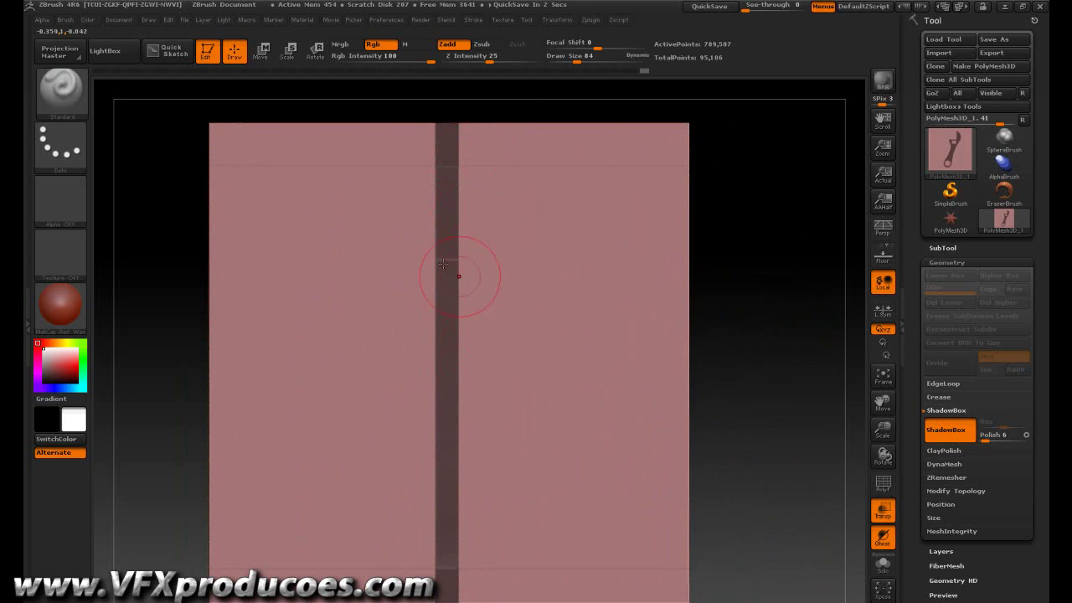
mouse_move(883, 429)
left_mouse_down()
mouse_move(887, 418)
mouse_move(888, 464)
left_mouse_up()
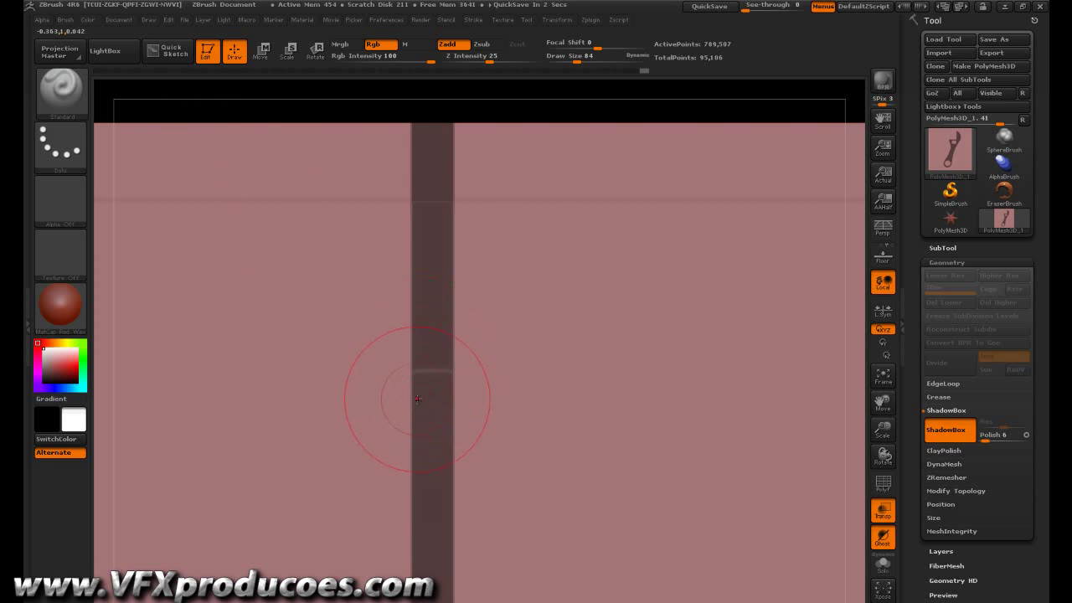
MaskRect the slot rectangle on the side bar, then turn Transp off and orbit to check.
key("ctrl")
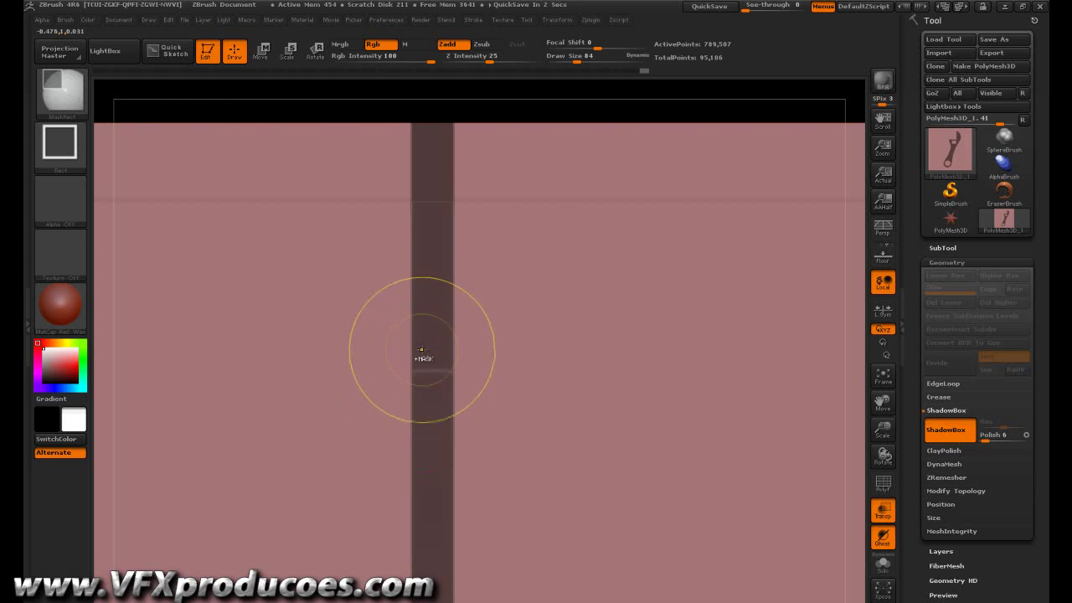
mouse_move(421, 353)
left_mouse_down("ctrl")
mouse_move(441, 403)
mouse_move(446, 474)
left_mouse_up("ctrl")
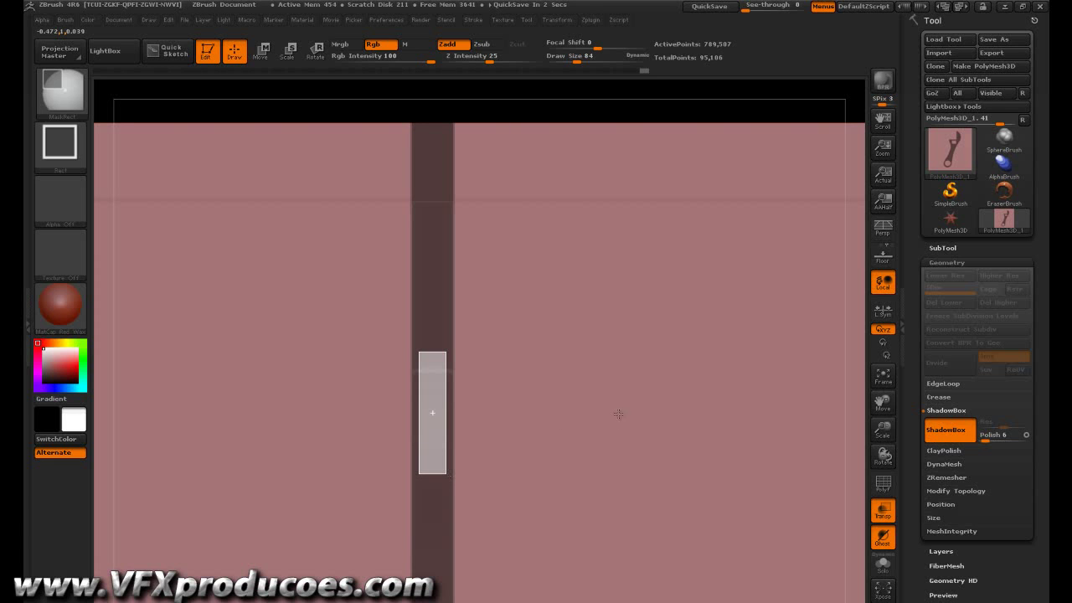
left_click_drag(620, 411, 613, 435, "ctrl")
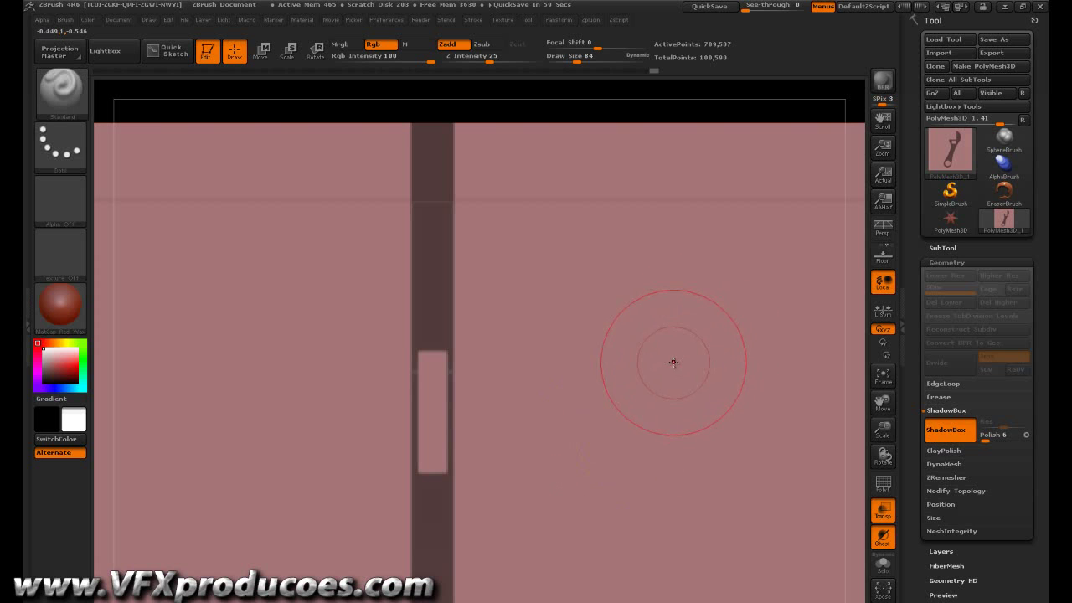
left_click(883, 511)
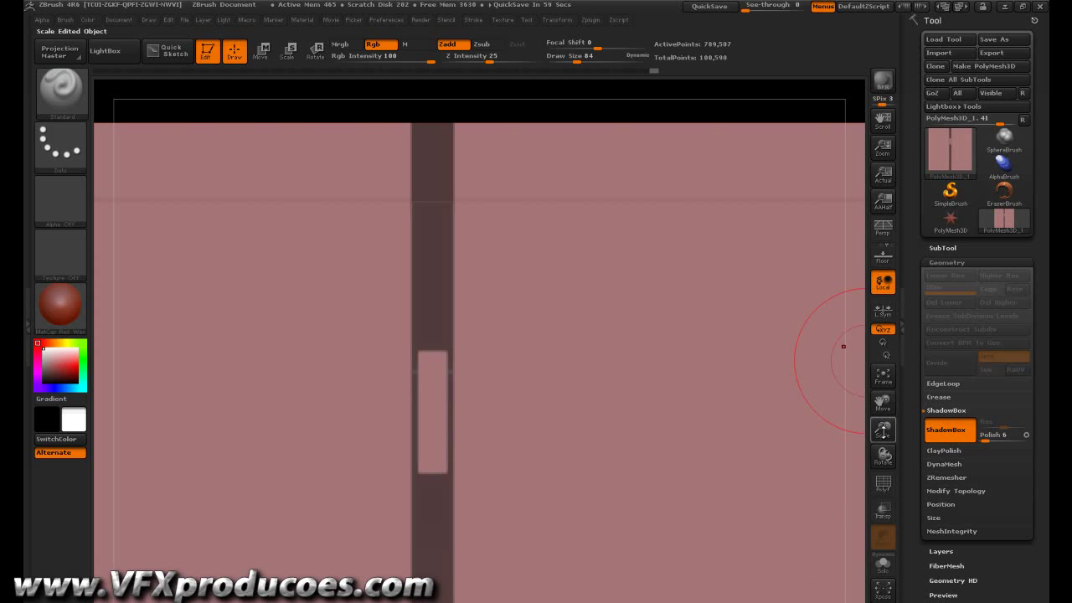
left_click_drag(883, 430, 879, 452)
mouse_move(808, 366)
left_mouse_down()
mouse_move(776, 366)
mouse_move(796, 351)
left_mouse_up()
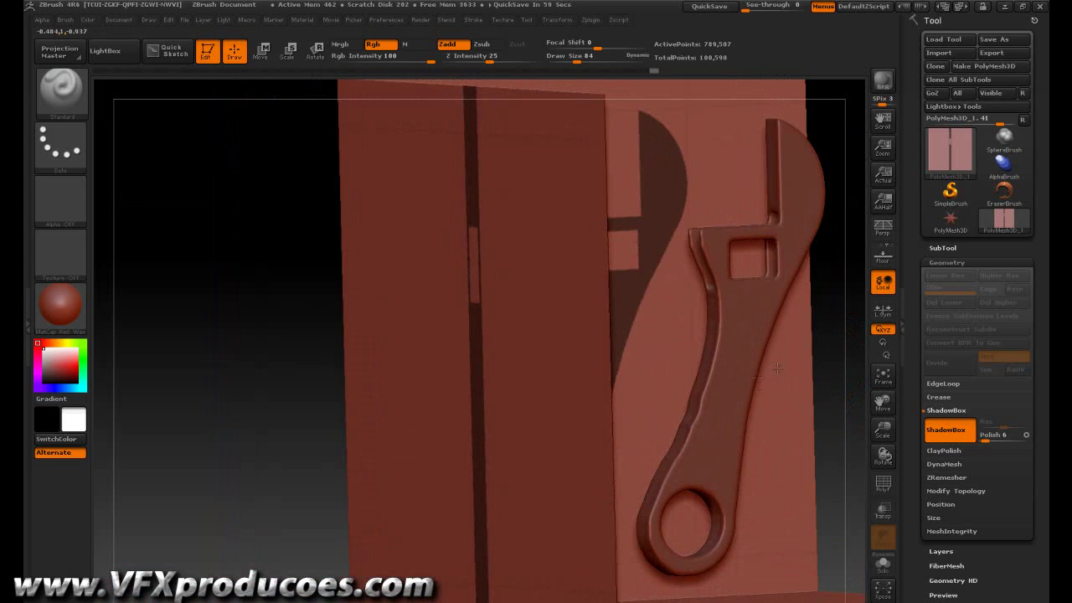
left_click_drag(801, 196, 810, 251)
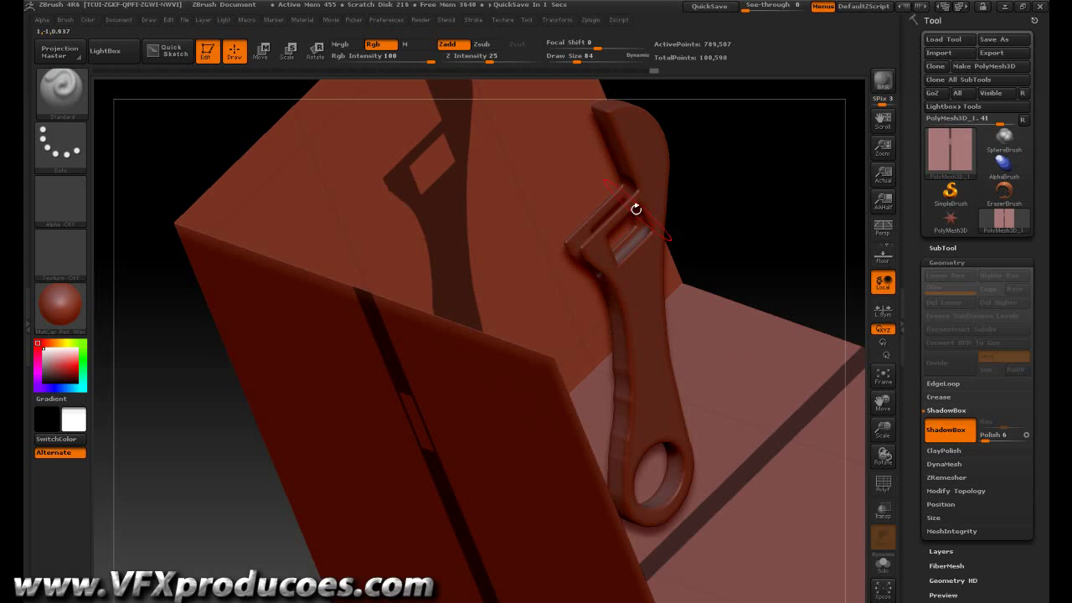
Turn ShadowBox off and DynaMesh the wrench at resolution 512, then orbit to inspect it.
left_click(944, 437)
mouse_move(509, 330)
left_mouse_down()
mouse_move(536, 319)
mouse_move(555, 263)
mouse_move(712, 279)
mouse_move(776, 206)
mouse_move(768, 172)
mouse_move(725, 179)
mouse_move(692, 160)
mouse_move(637, 235)
mouse_move(512, 282)
left_mouse_up()
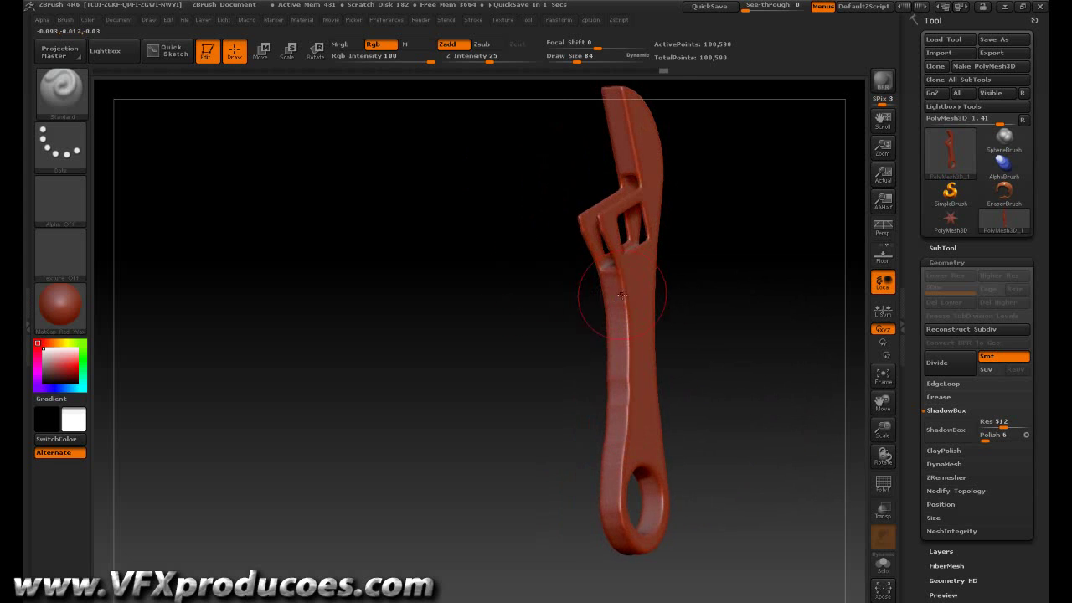
left_click(939, 466)
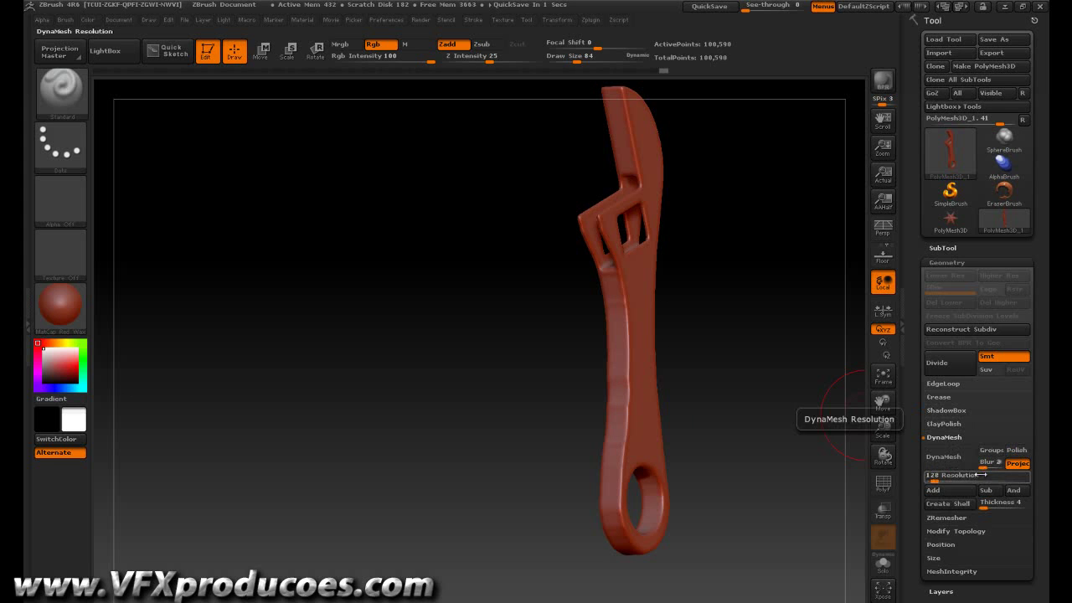
left_click(931, 479)
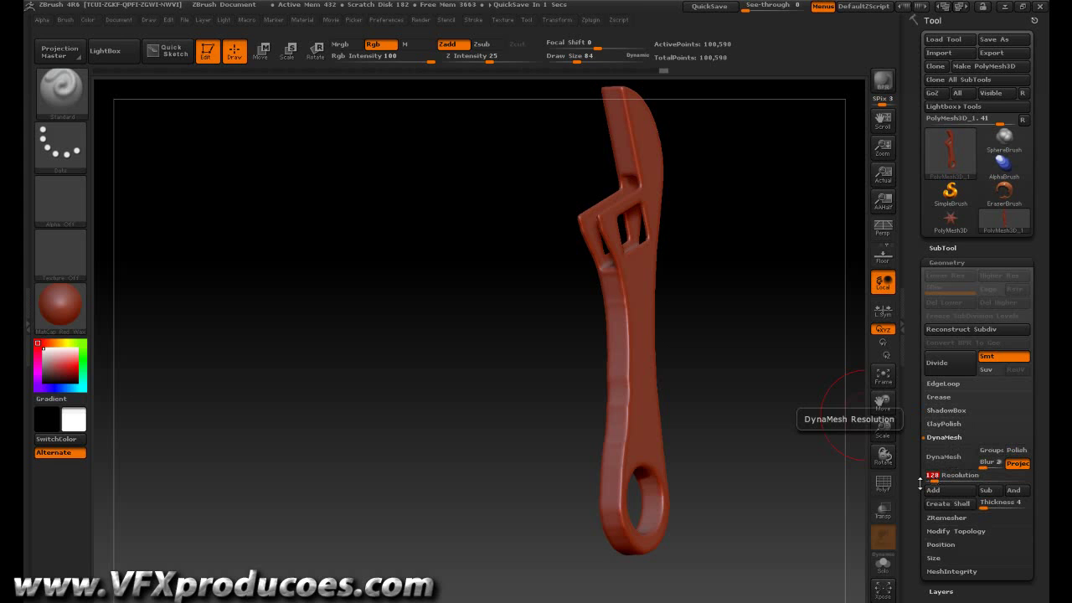
type("512")
key("Return")
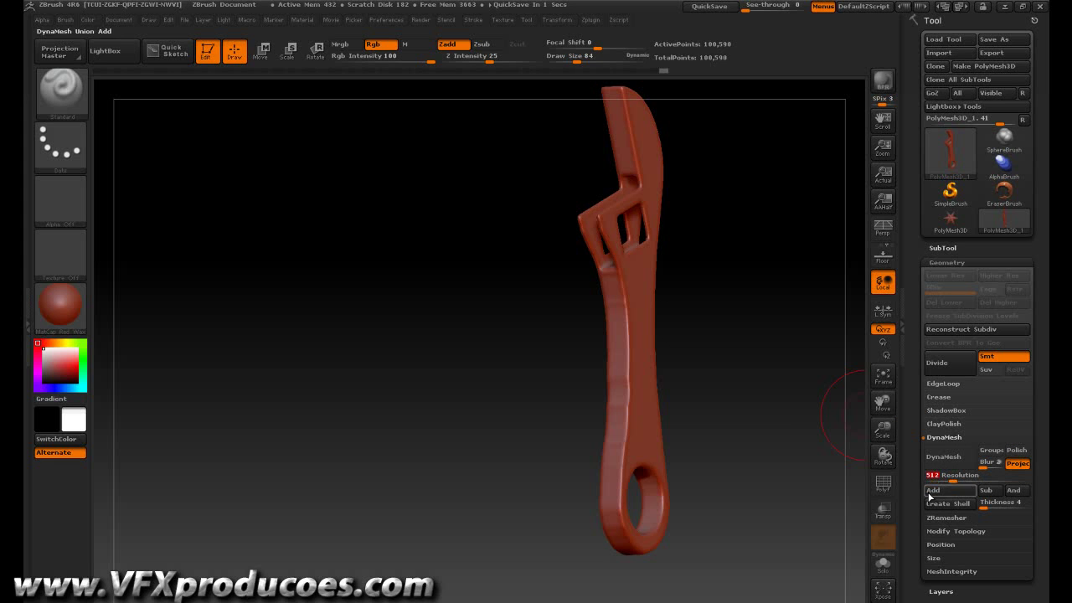
left_click_drag(670, 310, 807, 447)
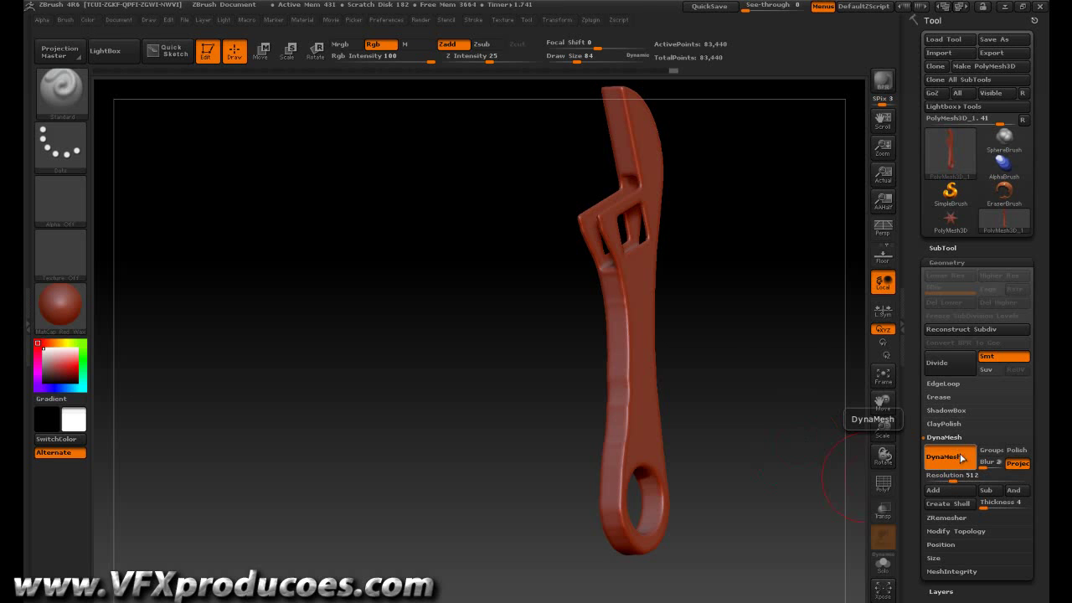
left_click_drag(728, 303, 766, 302)
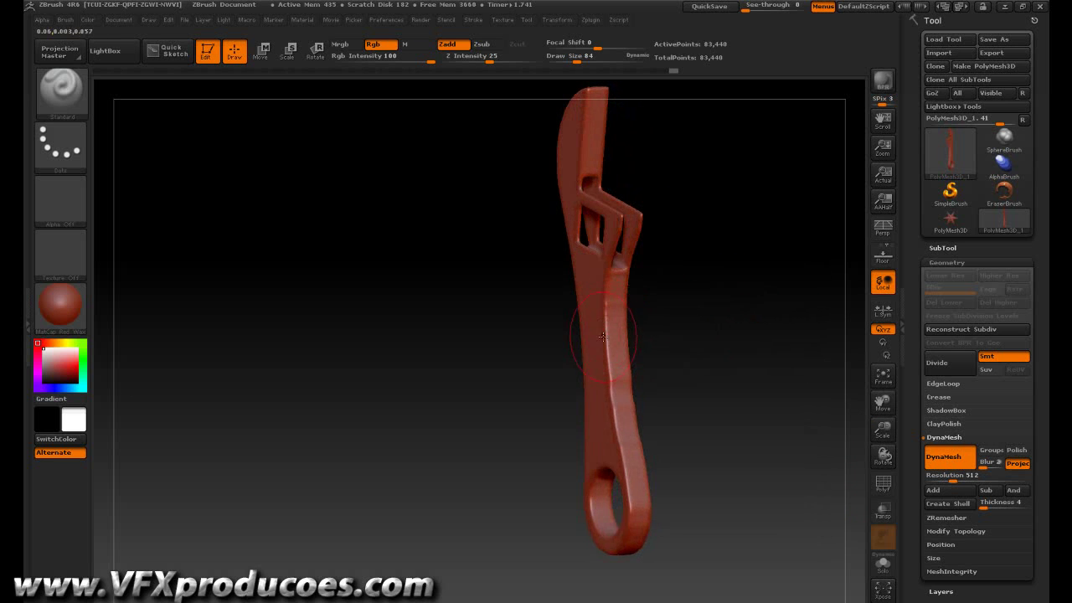
Shrink the brush and Shift-smooth the wrench's surface and edges at Z Intensity 75.
key("bracketleft")
key("shift")
left_click_drag(540, 61, 500, 58)
key("shift")
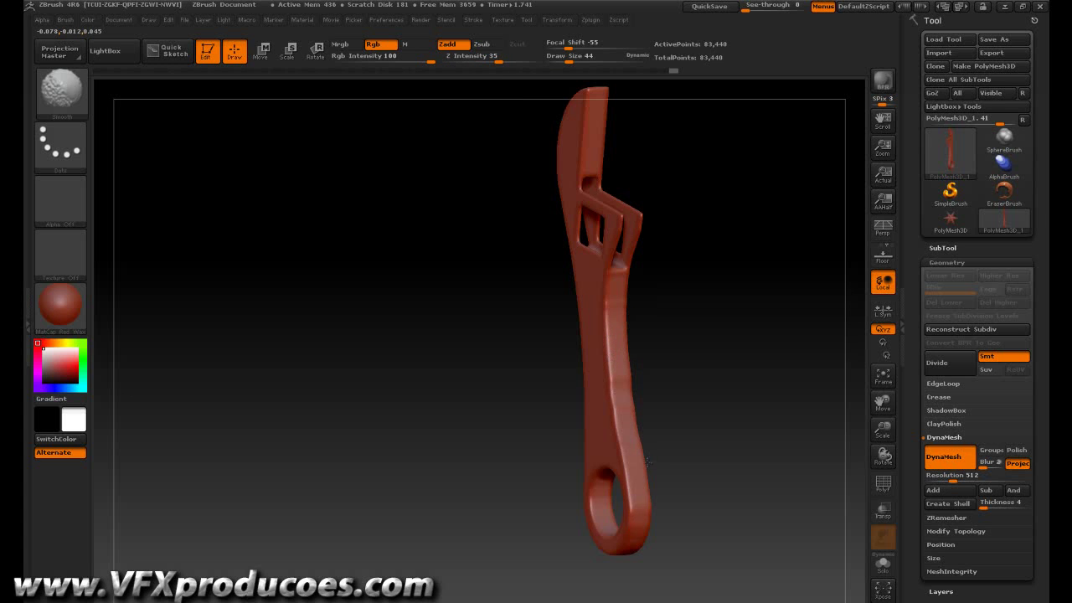
left_click_drag(733, 361, 701, 359)
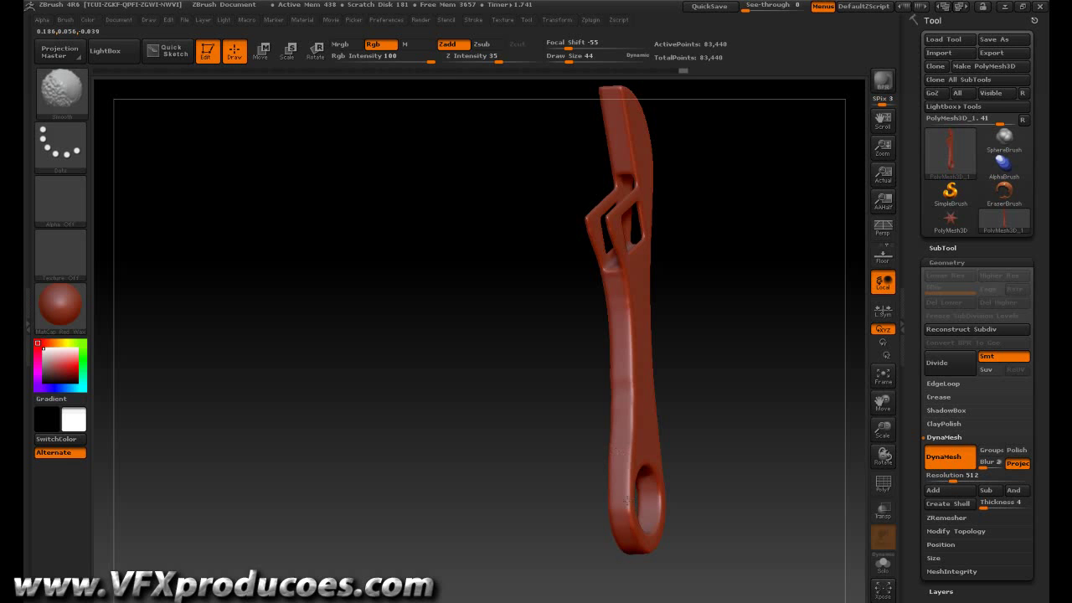
mouse_move(687, 349)
left_mouse_down()
mouse_move(614, 311)
mouse_move(652, 316)
left_mouse_up()
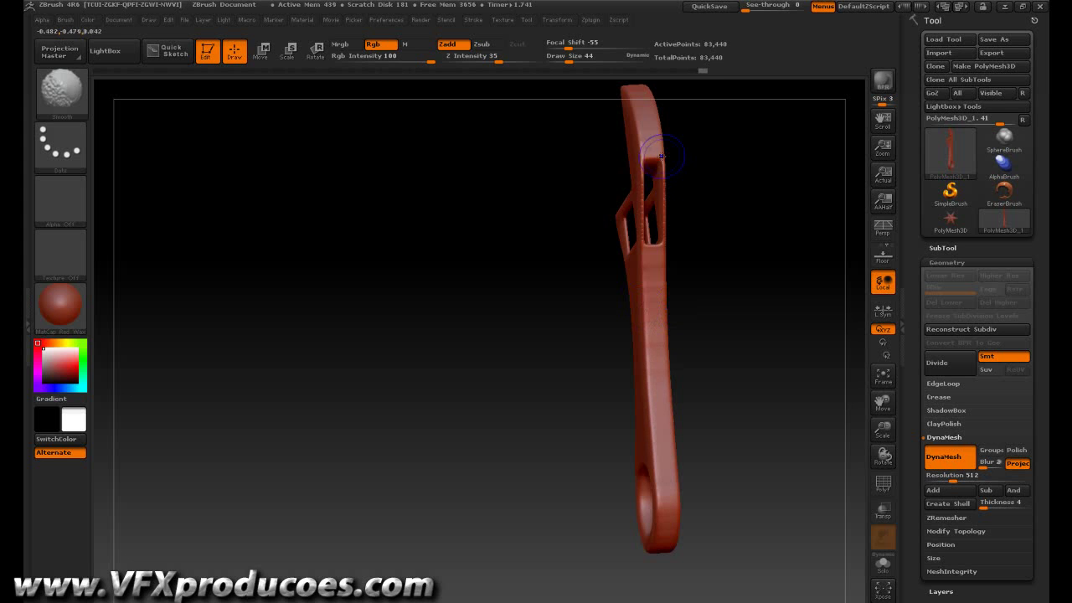
mouse_move(492, 292)
left_mouse_down()
mouse_move(608, 338)
mouse_move(641, 229)
left_mouse_up()
mouse_move(702, 392)
left_mouse_down()
mouse_move(718, 385)
mouse_move(664, 362)
mouse_move(674, 356)
left_mouse_up()
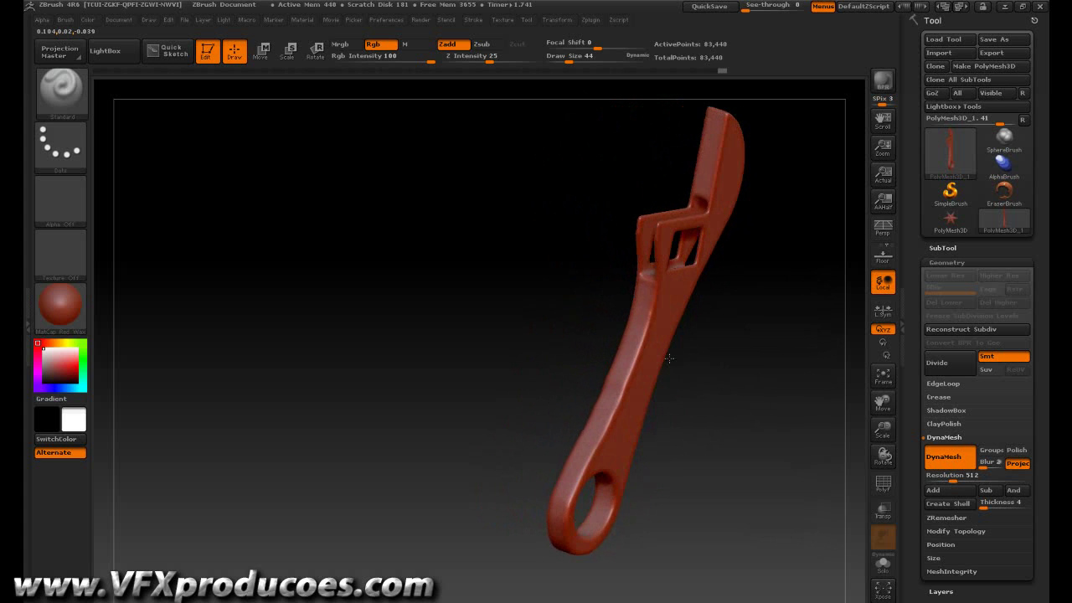
Turn DynaMesh off and frame the wrench upright in the view.
left_click(944, 456)
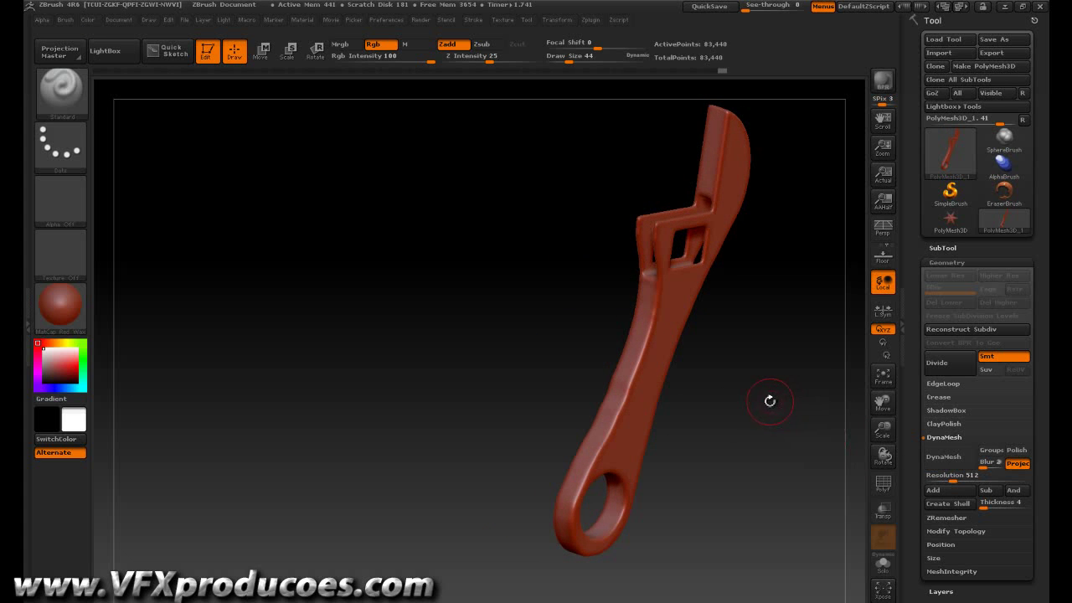
mouse_move(730, 420)
left_mouse_down()
mouse_move(735, 364)
mouse_move(718, 343)
mouse_move(718, 356)
mouse_move(685, 358)
left_mouse_up()
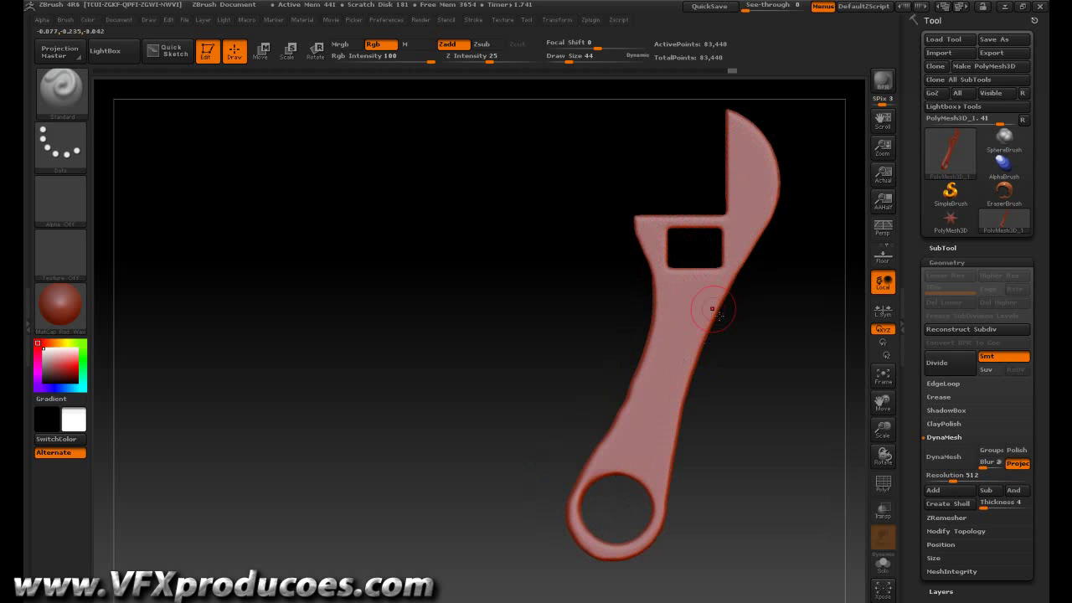
left_click_drag(882, 402, 792, 424)
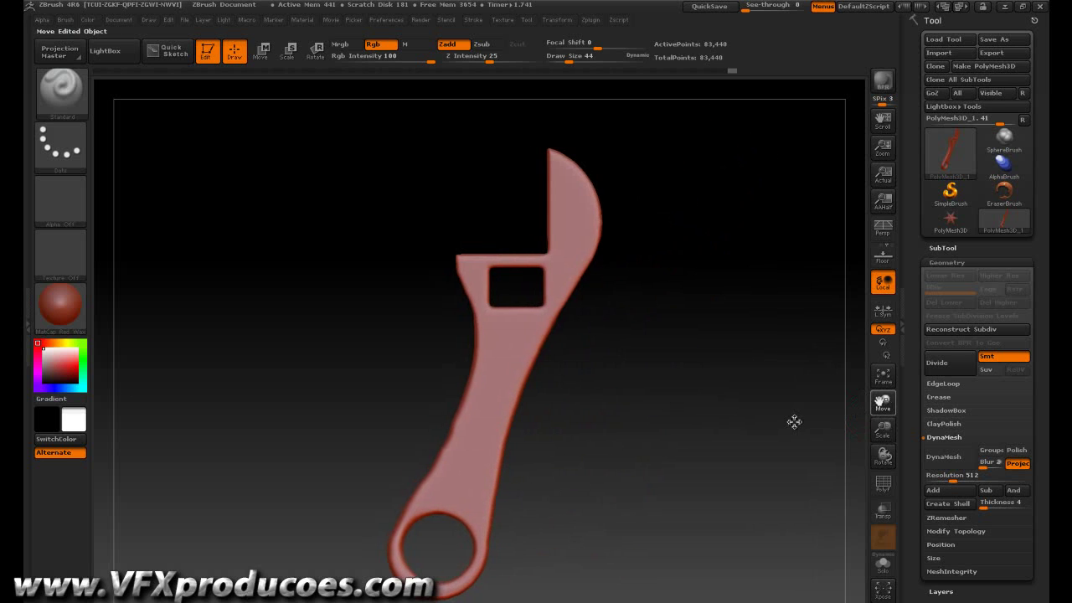
Append the PolyMesh3D star as a new subtool and make it active.
left_click(937, 246)
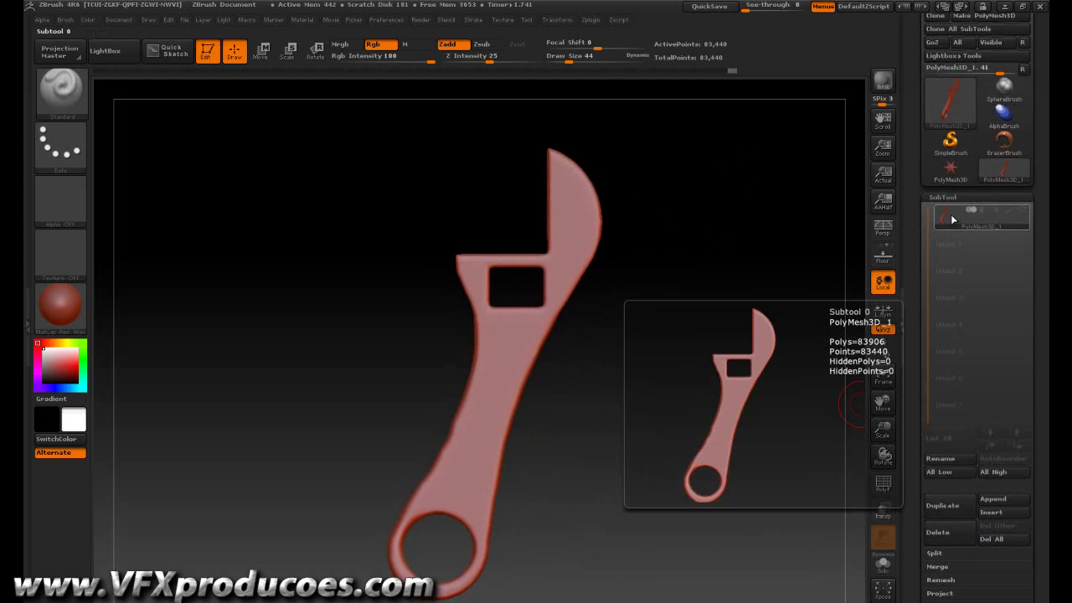
left_click(996, 499)
mouse_move(723, 453)
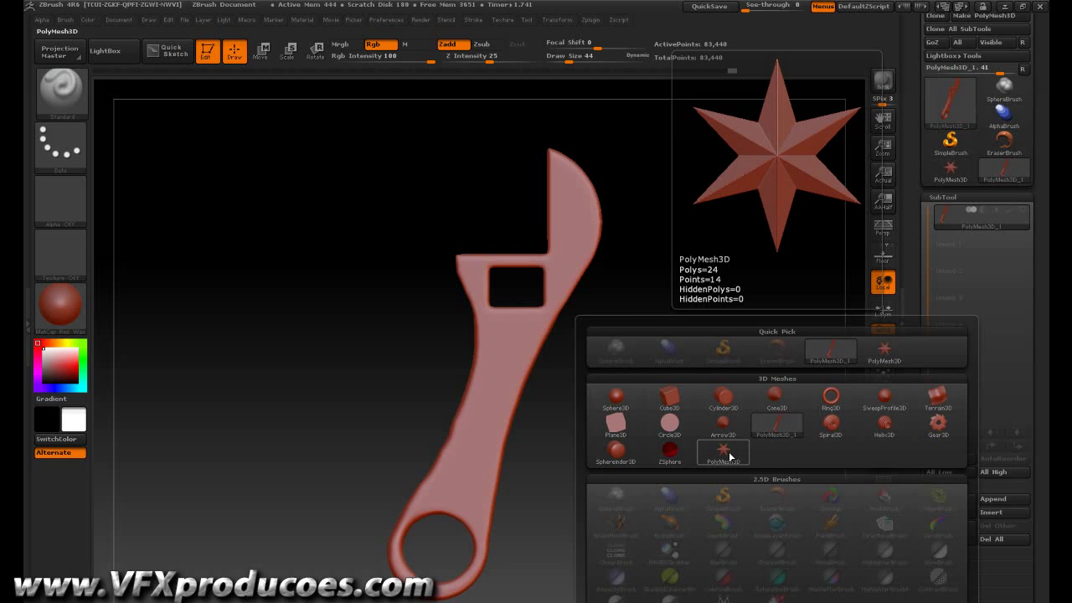
left_click(729, 456)
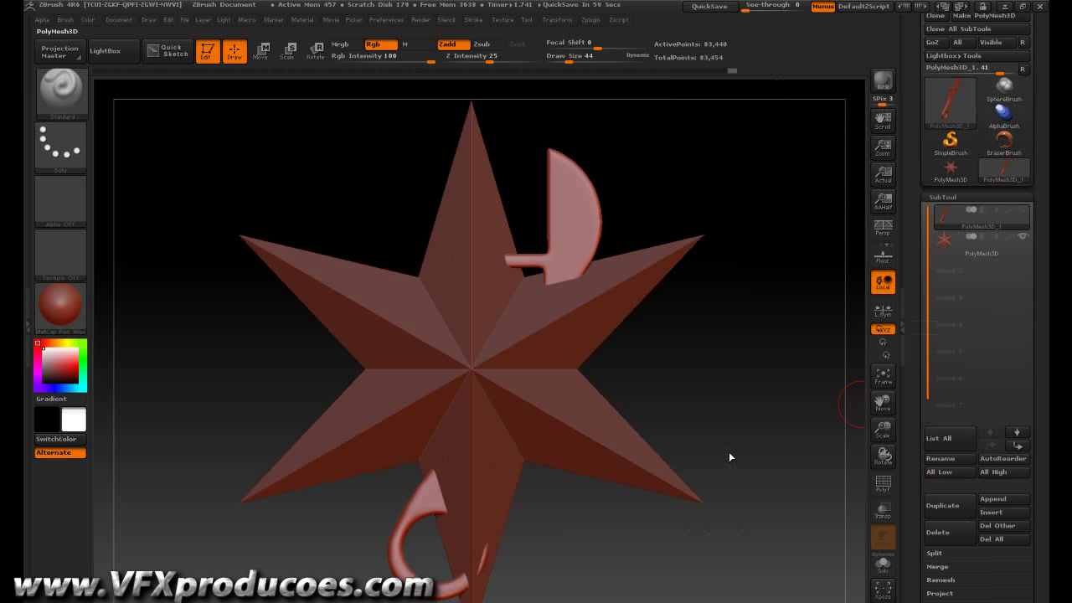
left_click_drag(913, 448, 913, 441)
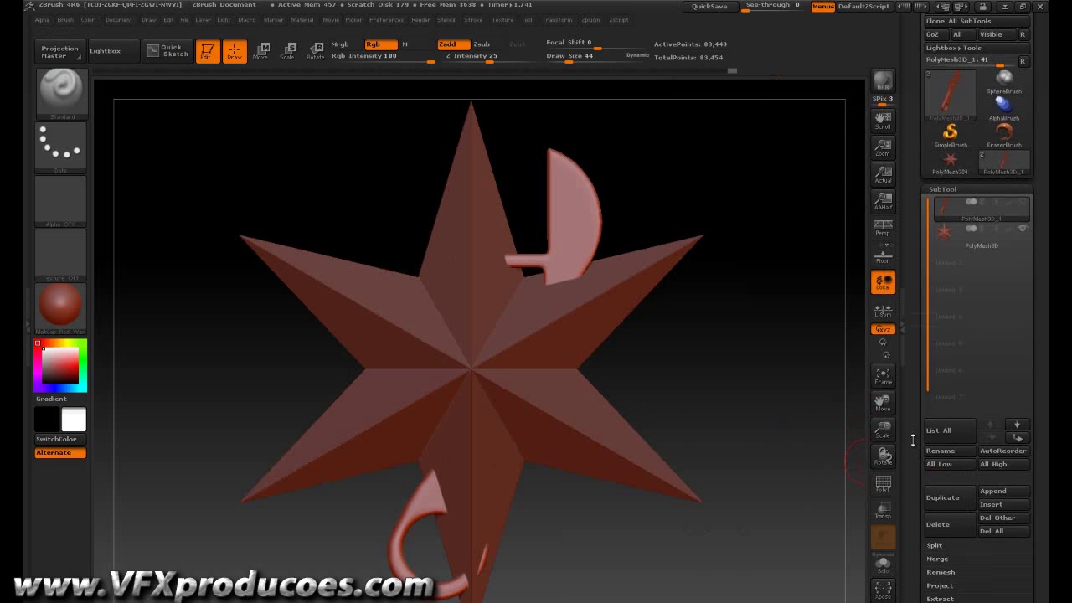
left_click(952, 242)
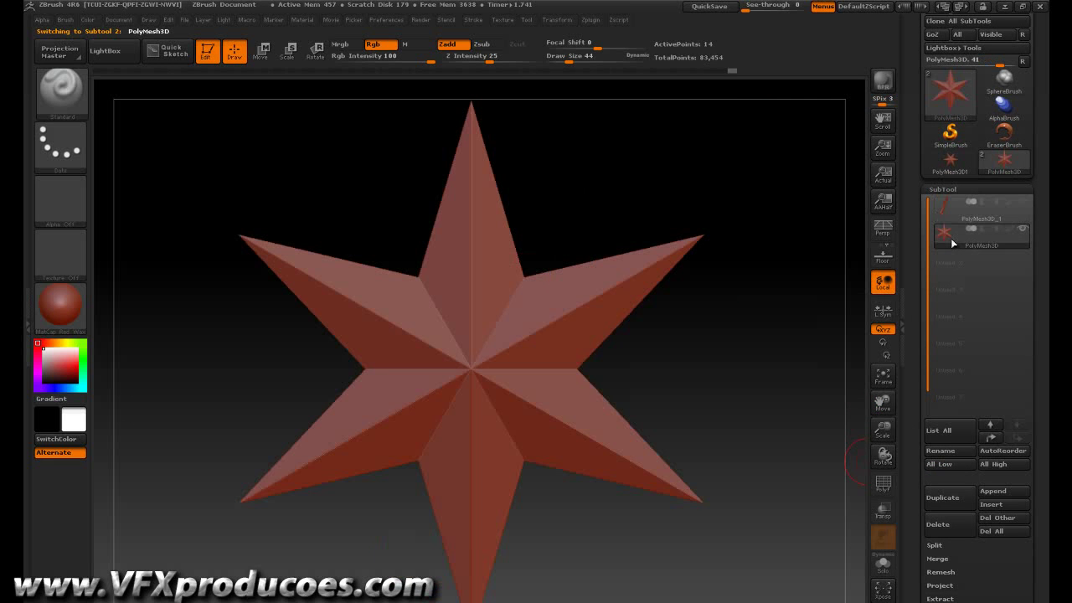
Give the star a ShadowBox with resolution 512 and polish 6.
mouse_move(915, 316)
left_mouse_down()
mouse_move(914, 197)
mouse_move(914, 208)
left_mouse_up()
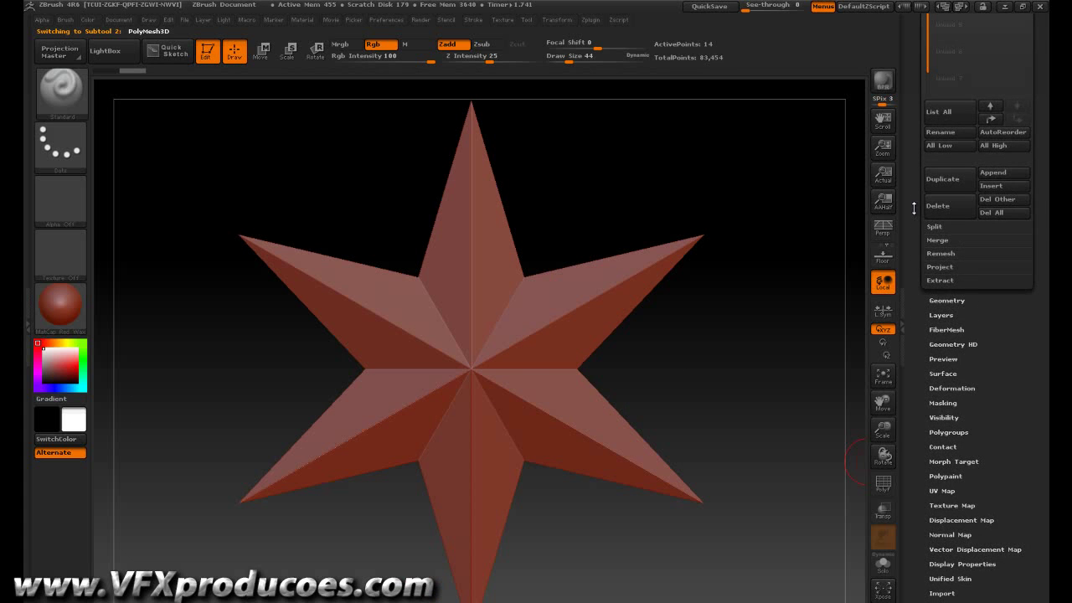
left_click(945, 300)
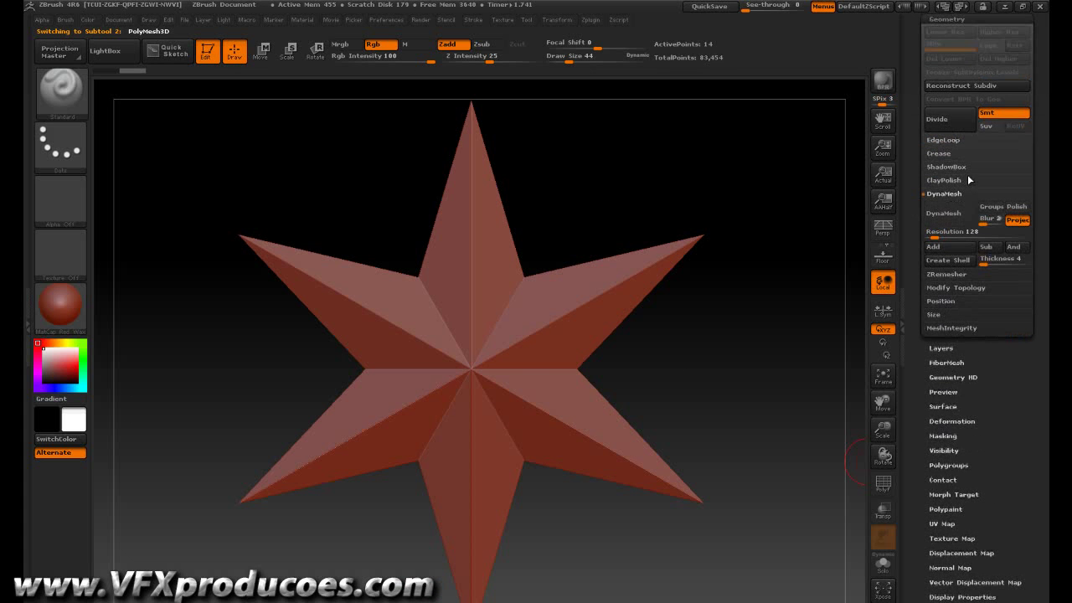
left_click(947, 167)
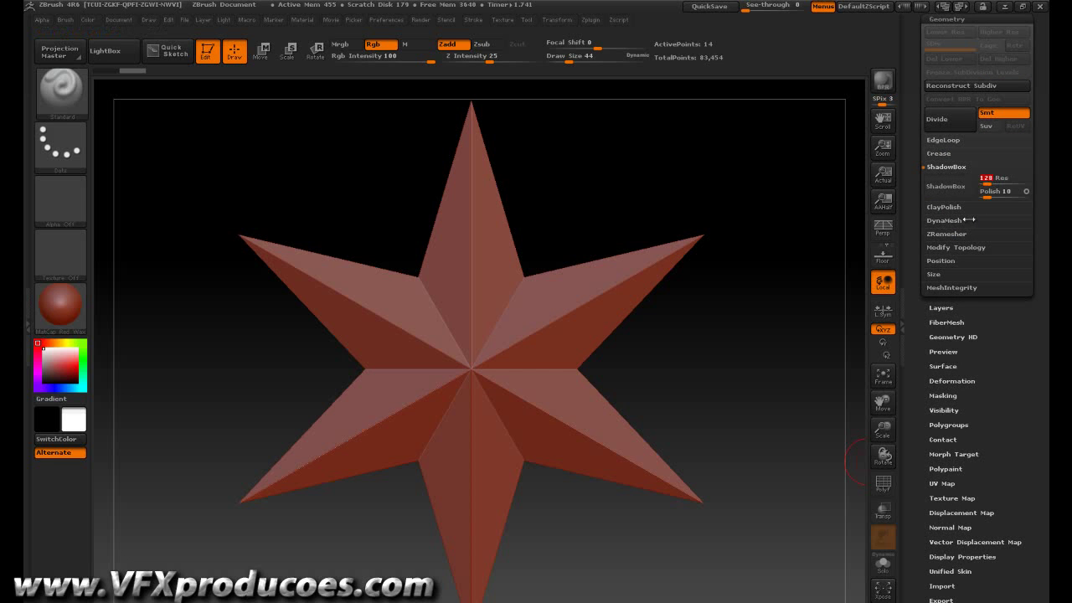
left_click(1004, 191)
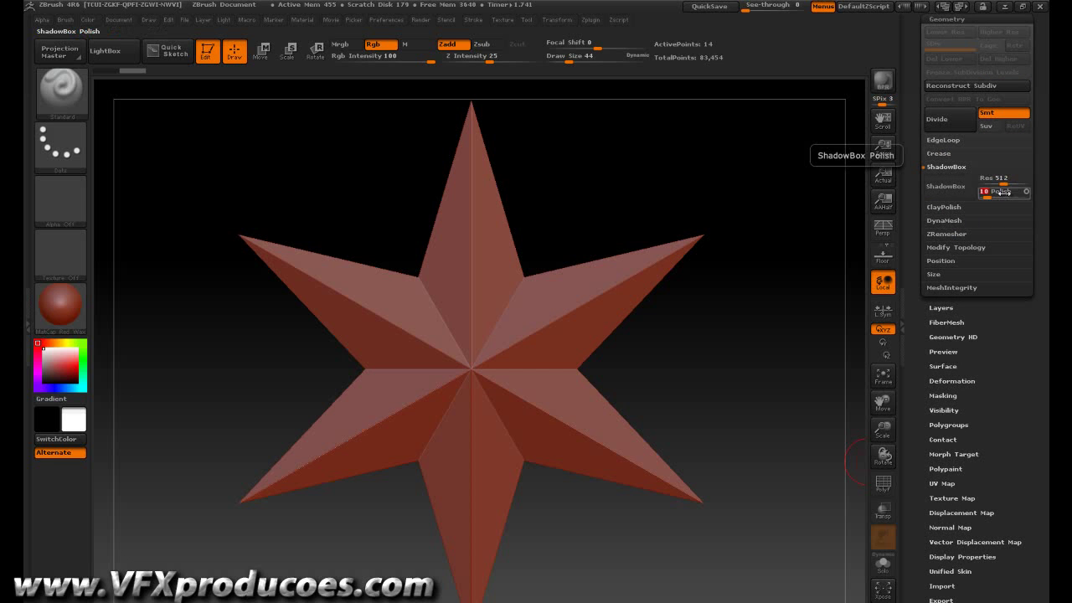
left_click(1004, 200)
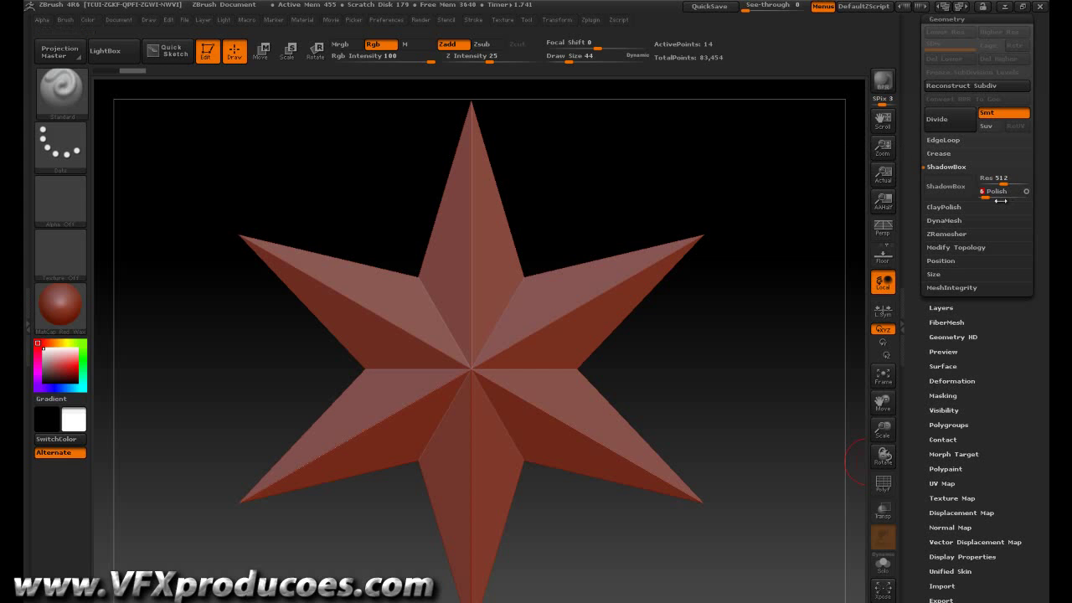
key("Return")
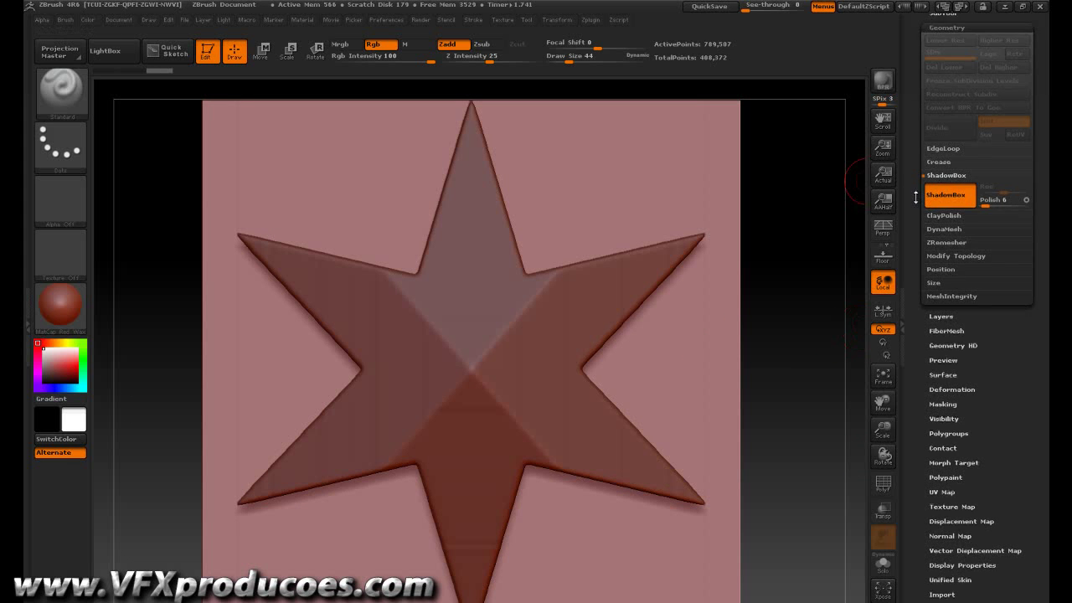
left_click_drag(921, 183, 916, 292)
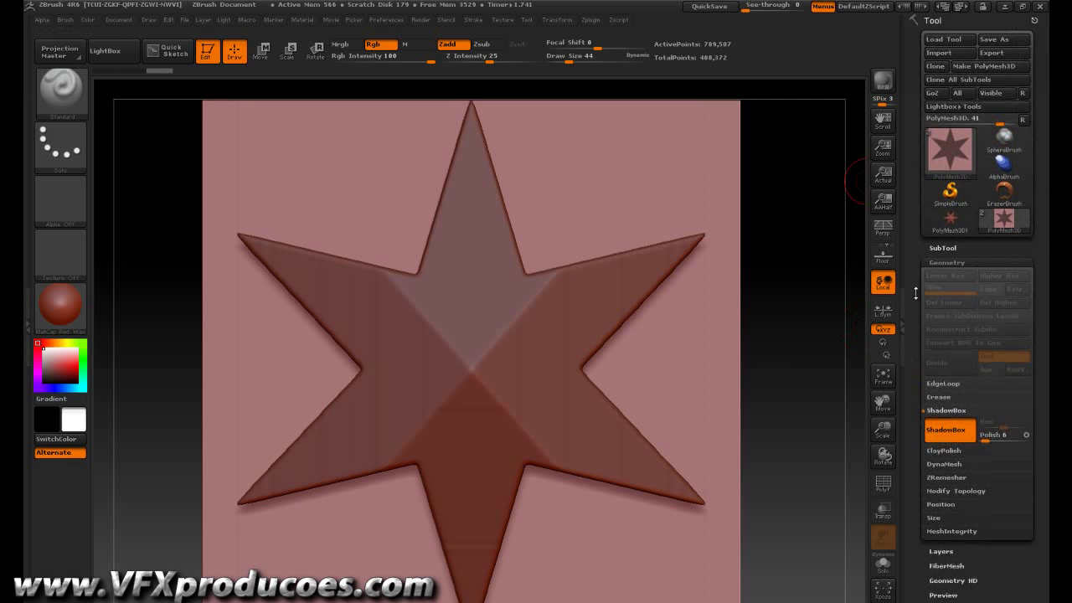
Reselect the PolyMesh3D_1 wrench subtool and hide the star so the whole wrench shows.
left_click(944, 248)
left_click(1025, 216)
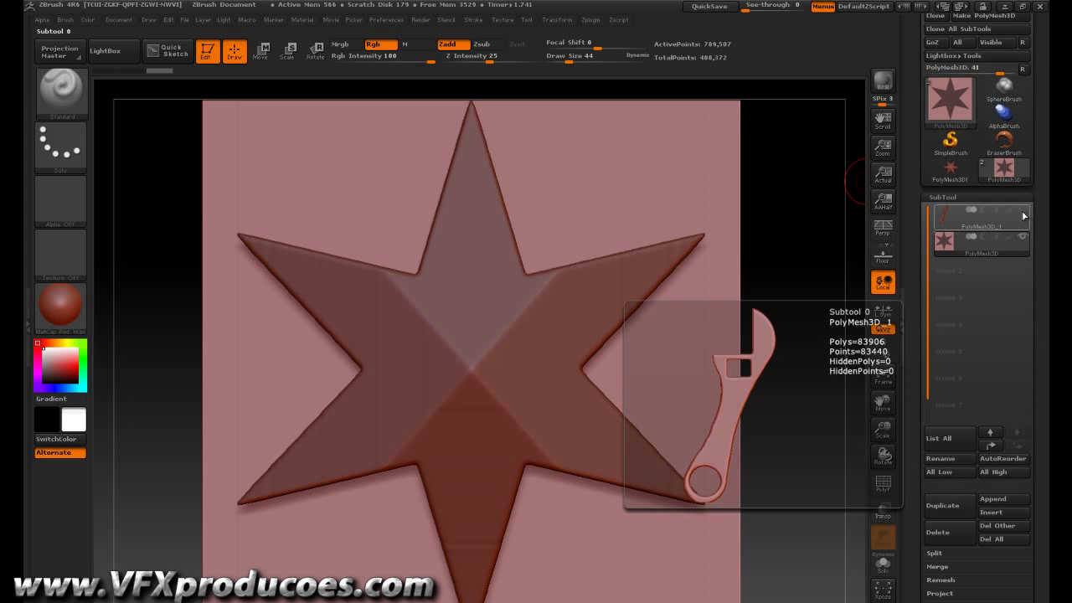
left_click_drag(754, 276, 564, 255)
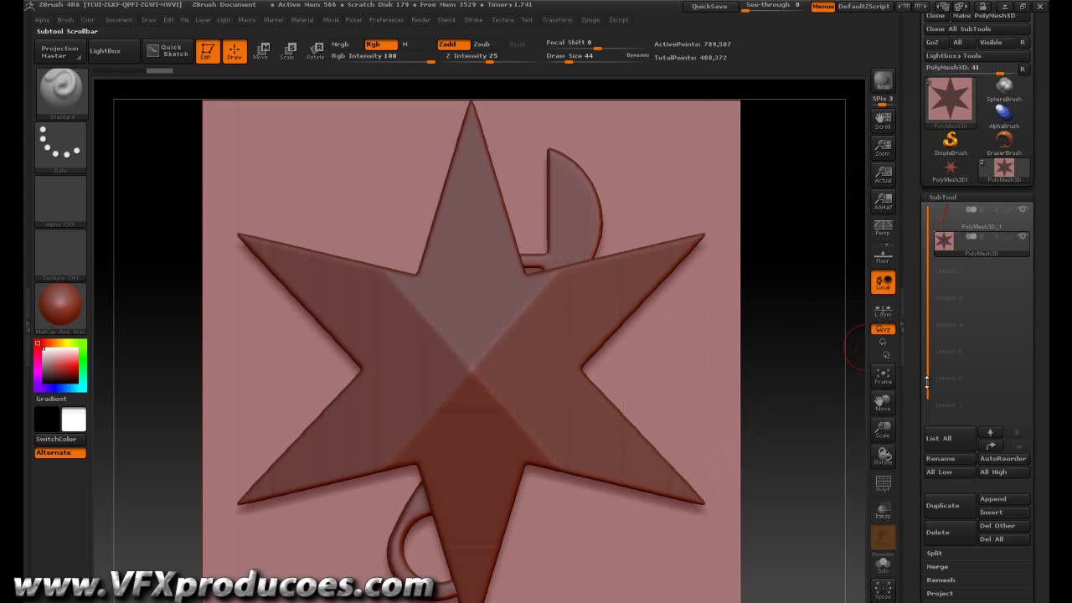
left_click_drag(910, 410, 924, 329)
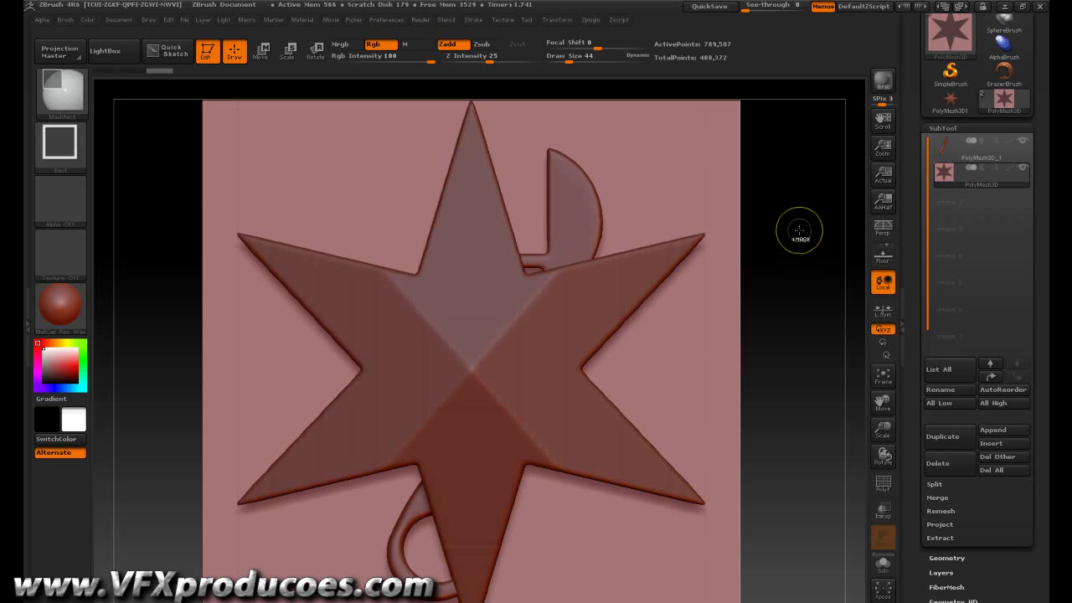
left_click_drag(803, 243, 806, 276, "ctrl+shift")
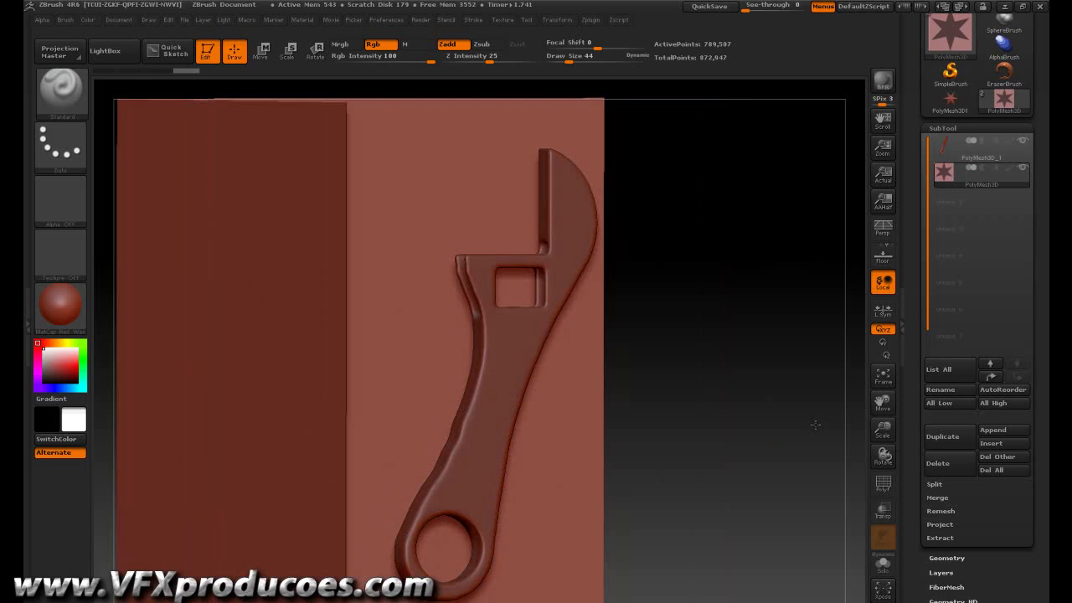
mouse_move(796, 423)
left_mouse_down()
mouse_move(760, 421)
mouse_move(791, 421)
mouse_move(809, 404)
left_mouse_up()
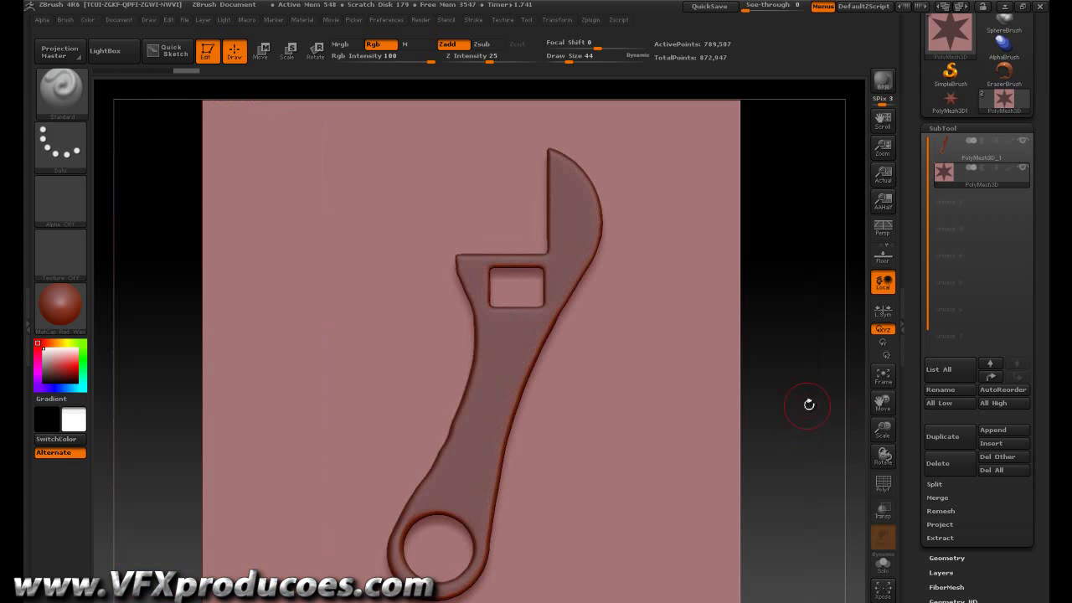
Mask a circle over the wrench's head with the circular masking brush.
left_click(83, 103)
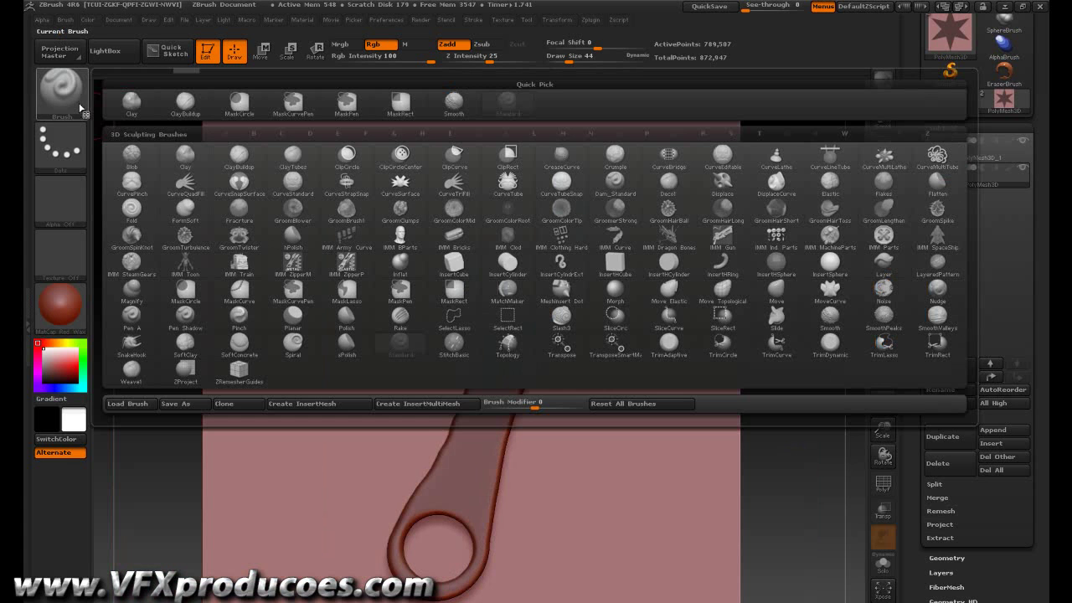
left_click(229, 104)
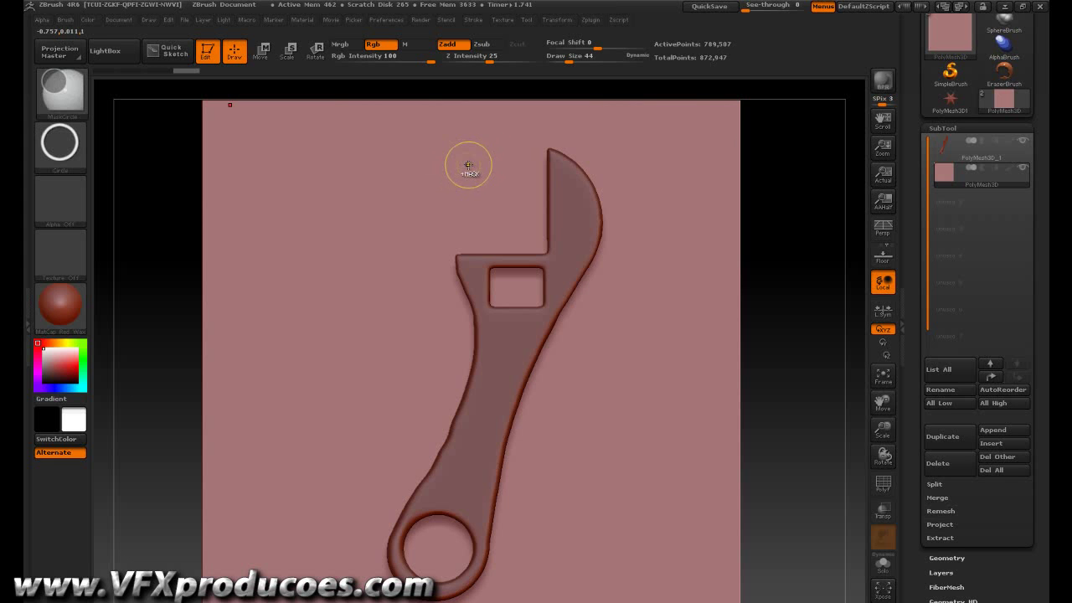
mouse_move(463, 164)
left_mouse_down("ctrl")
mouse_move(600, 318)
mouse_move(591, 307)
mouse_move(606, 310)
mouse_move(594, 297)
left_mouse_up("ctrl")
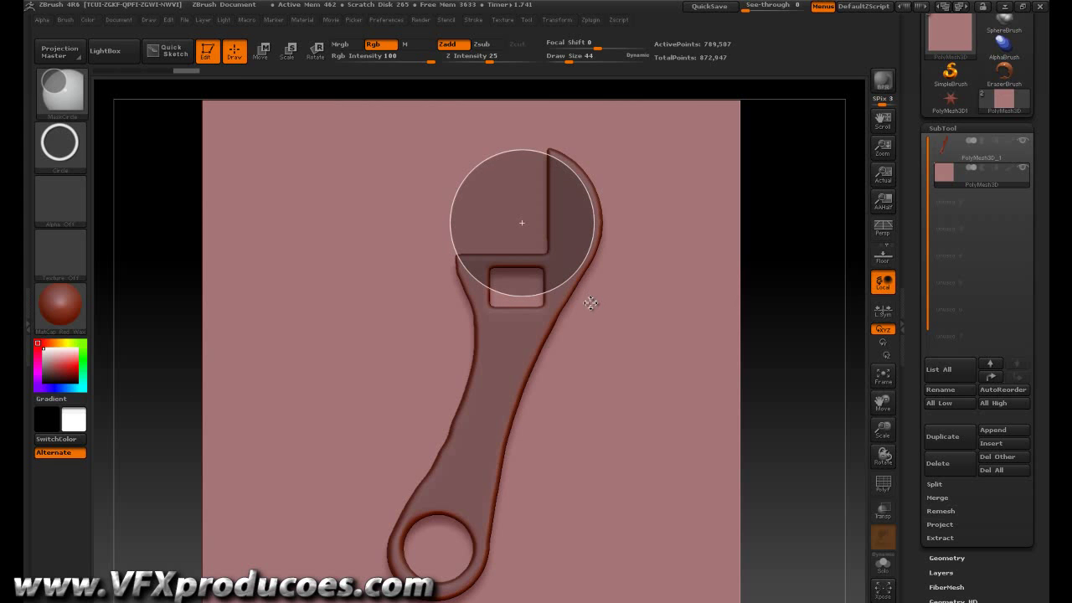
left_click_drag(591, 302, 593, 304, "ctrl")
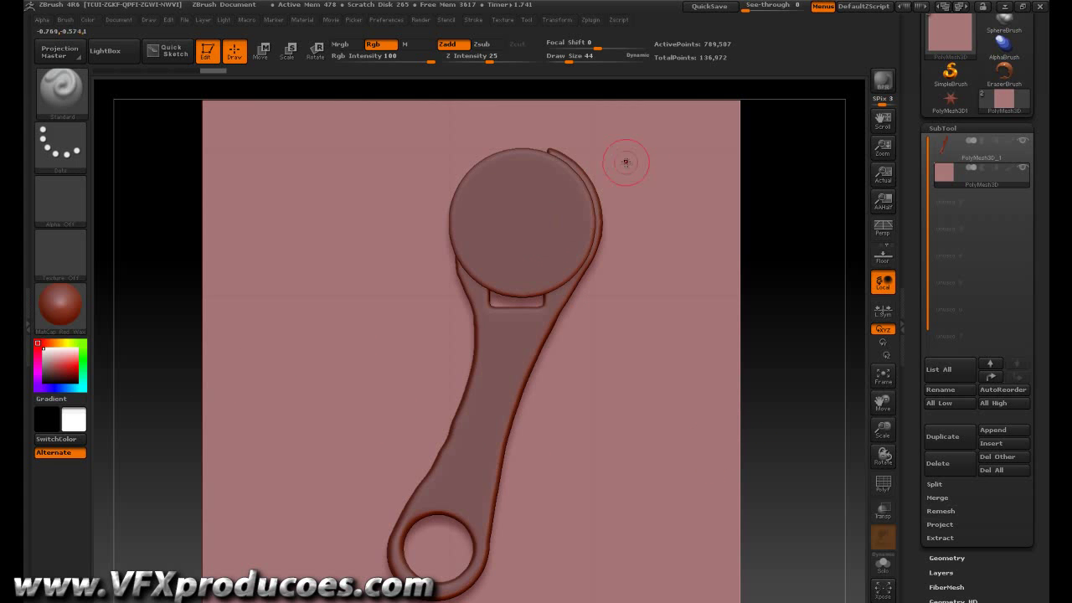
Cut a MaskRect rectangle from the head's upper right to open the jaw gap.
left_click(60, 91)
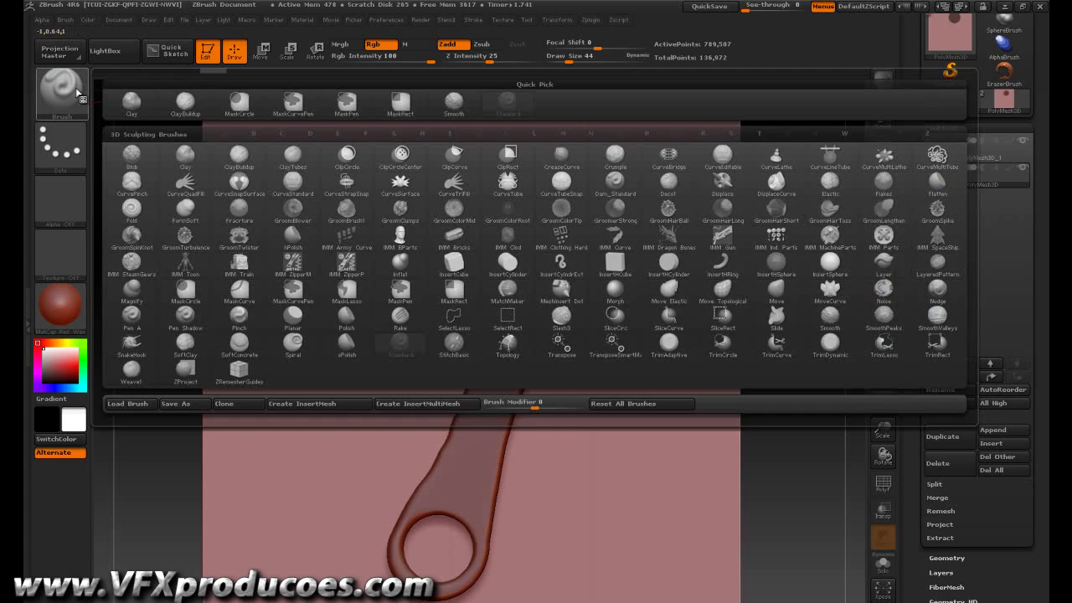
left_click(397, 103)
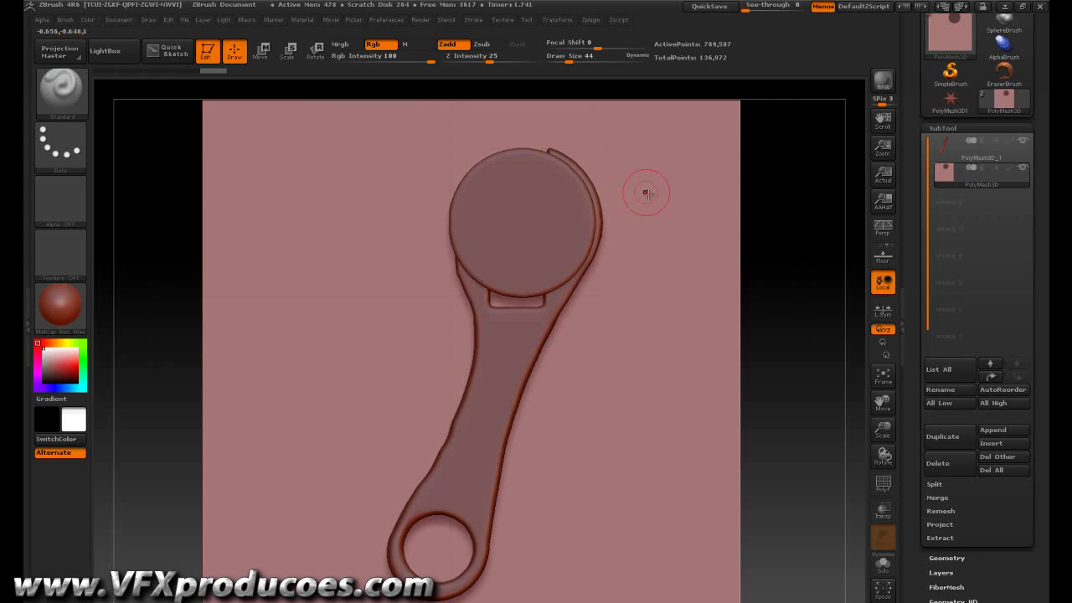
left_click_drag(663, 124, 507, 245, "ctrl")
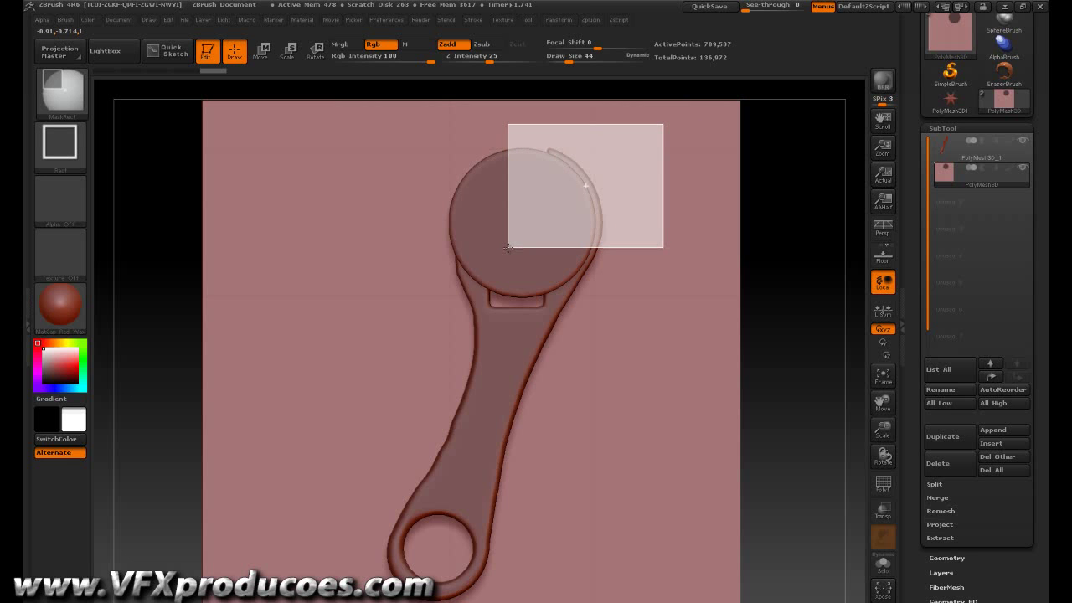
left_click_drag(507, 247, 508, 248, "ctrl")
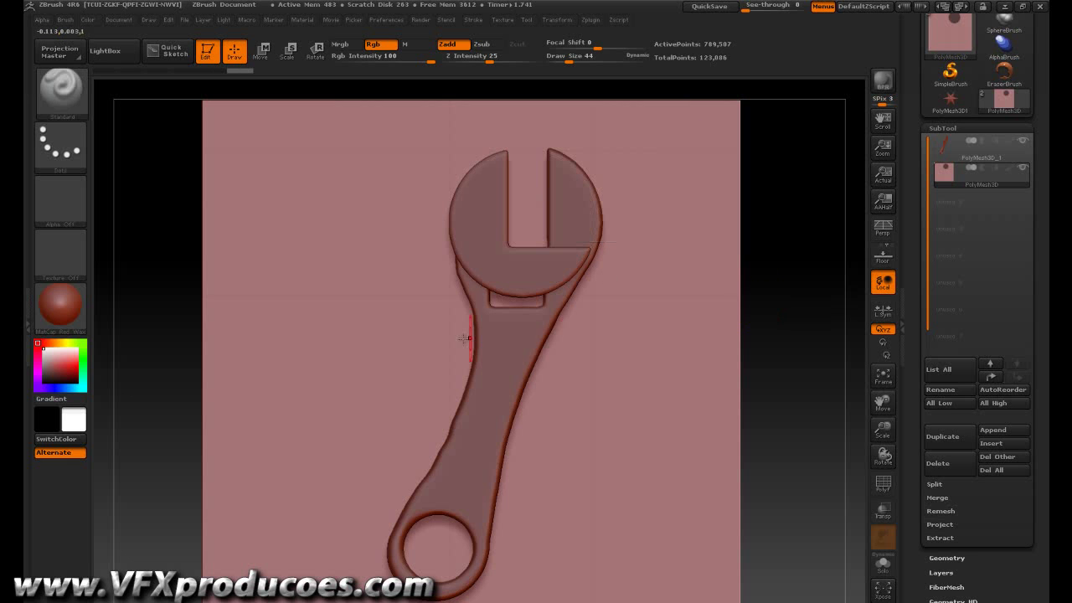
From a zoomed edge-on side view, MaskRect-trim the head down to handle thickness.
mouse_move(179, 294)
left_mouse_down()
mouse_move(204, 299)
mouse_move(169, 296)
left_mouse_up()
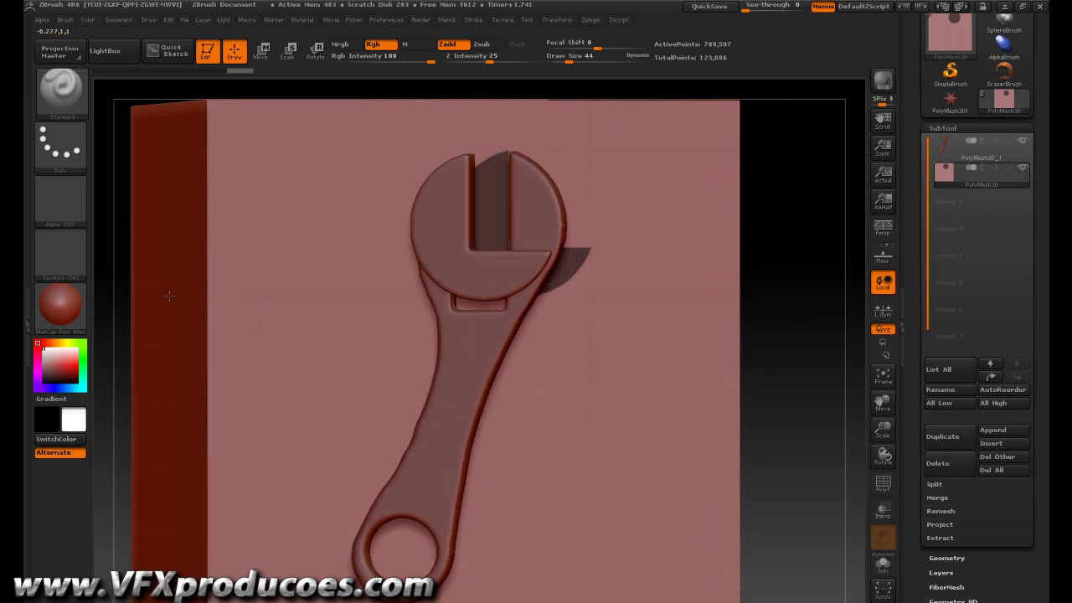
left_click_drag(791, 275, 749, 279)
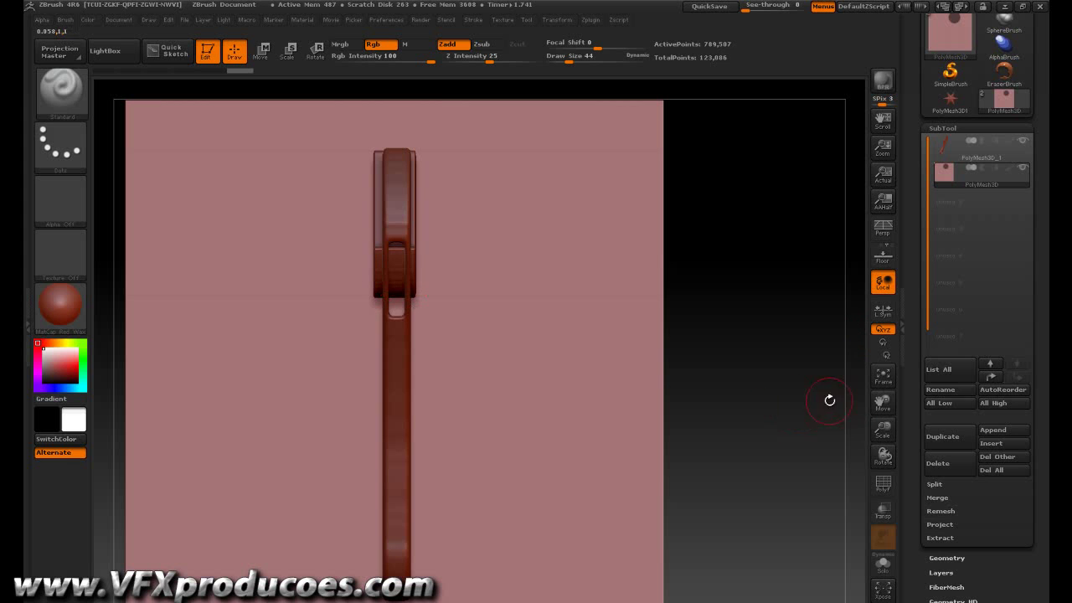
left_click_drag(883, 430, 889, 499)
mouse_move(883, 403)
left_mouse_down()
mouse_move(965, 397)
mouse_move(650, 254)
left_mouse_up()
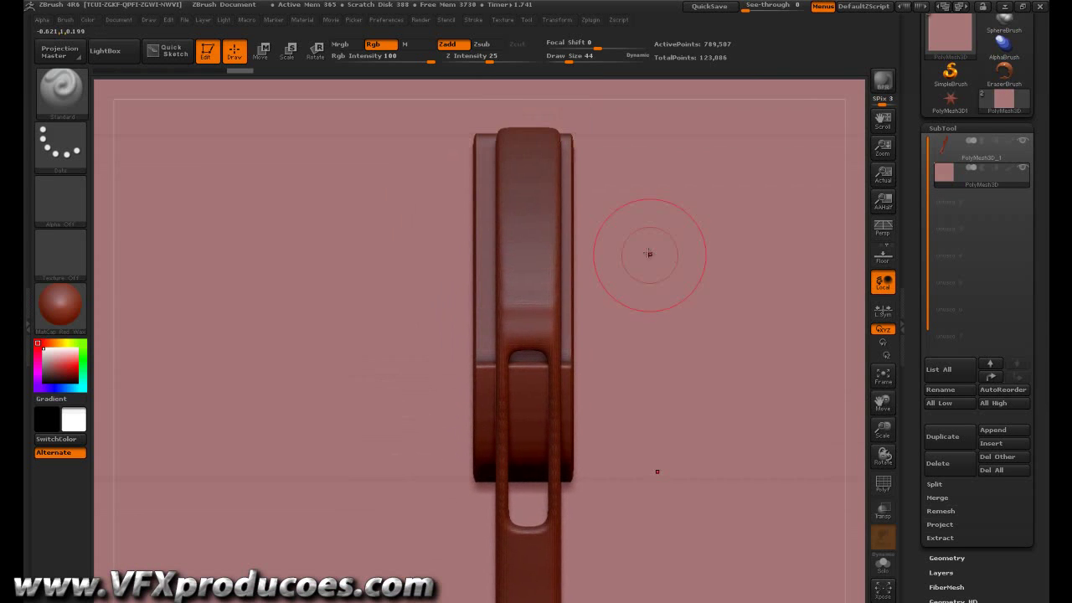
key("ctrl")
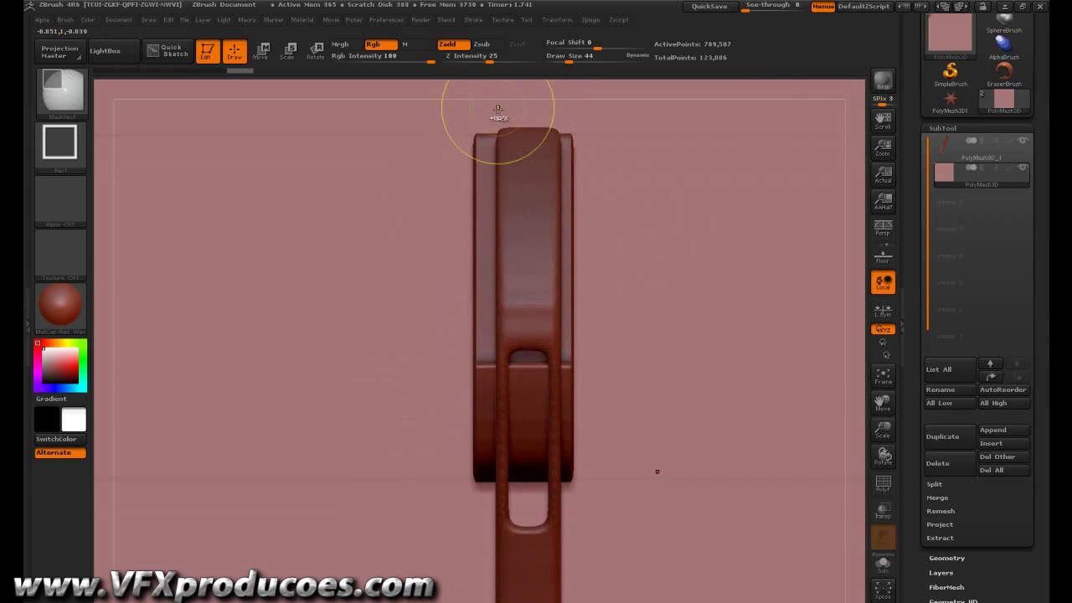
left_click_drag(494, 119, 565, 501, "ctrl")
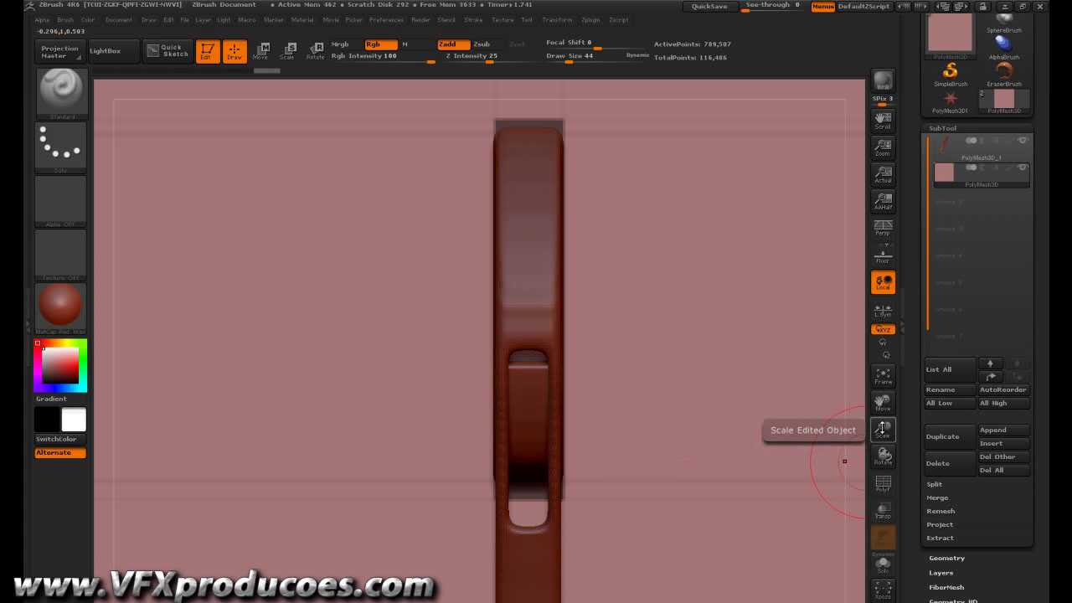
Frame the model and orbit to a straight, zoomed-in view of the side profile.
left_click(883, 375)
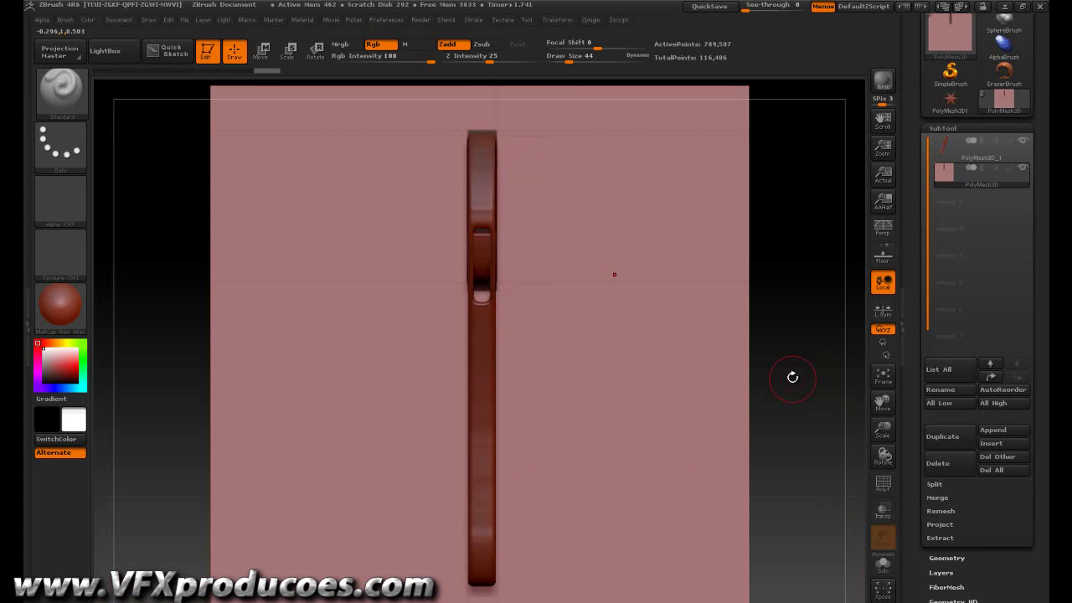
mouse_move(791, 353)
left_mouse_down()
mouse_move(750, 377)
mouse_move(541, 401)
left_mouse_up()
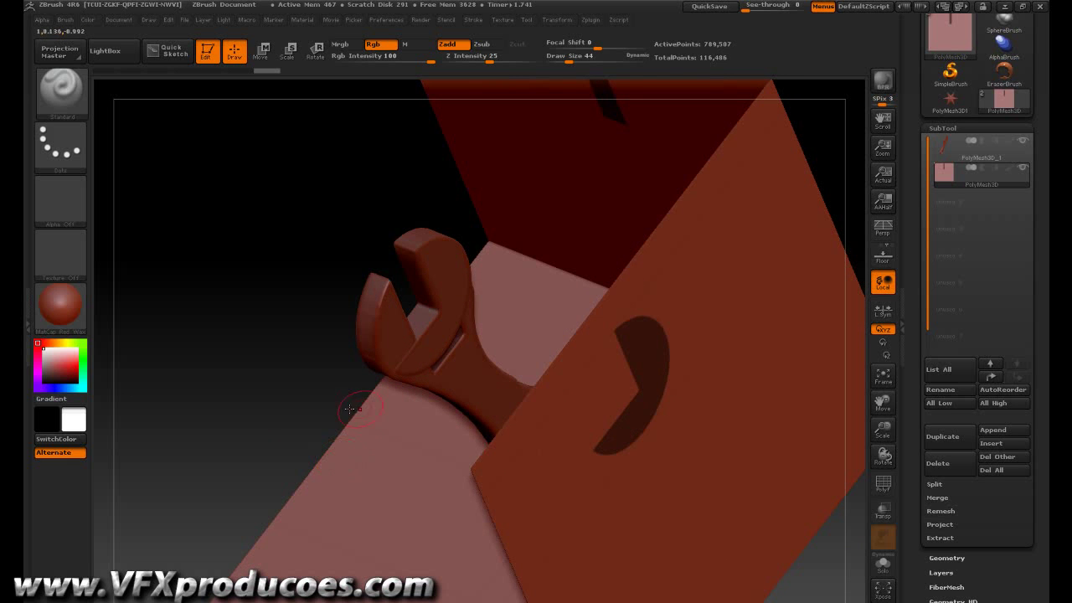
left_click_drag(264, 461, 552, 455)
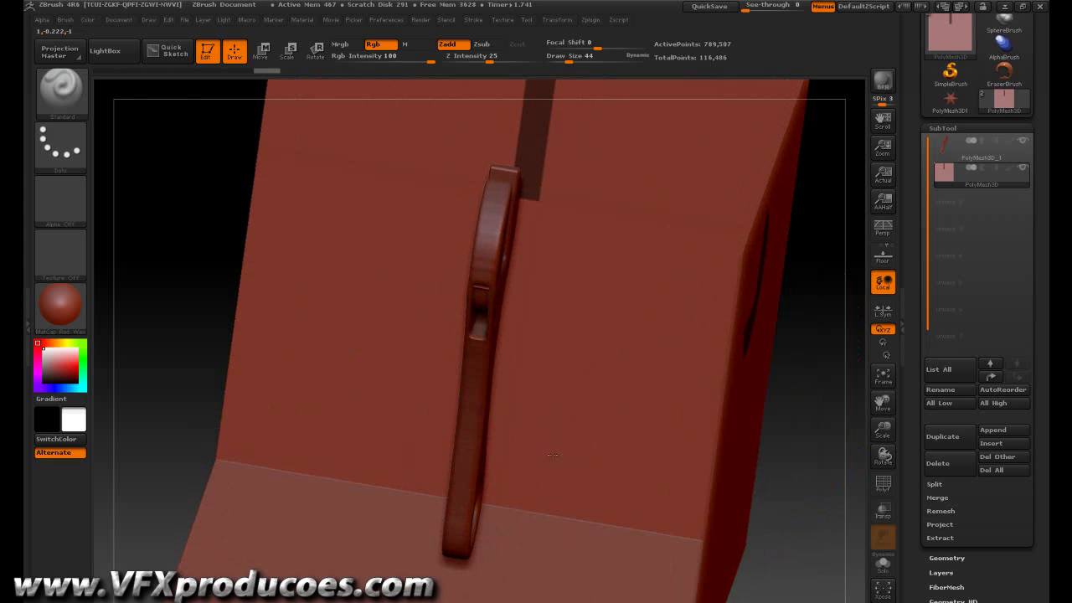
left_click_drag(815, 408, 815, 378, "shift")
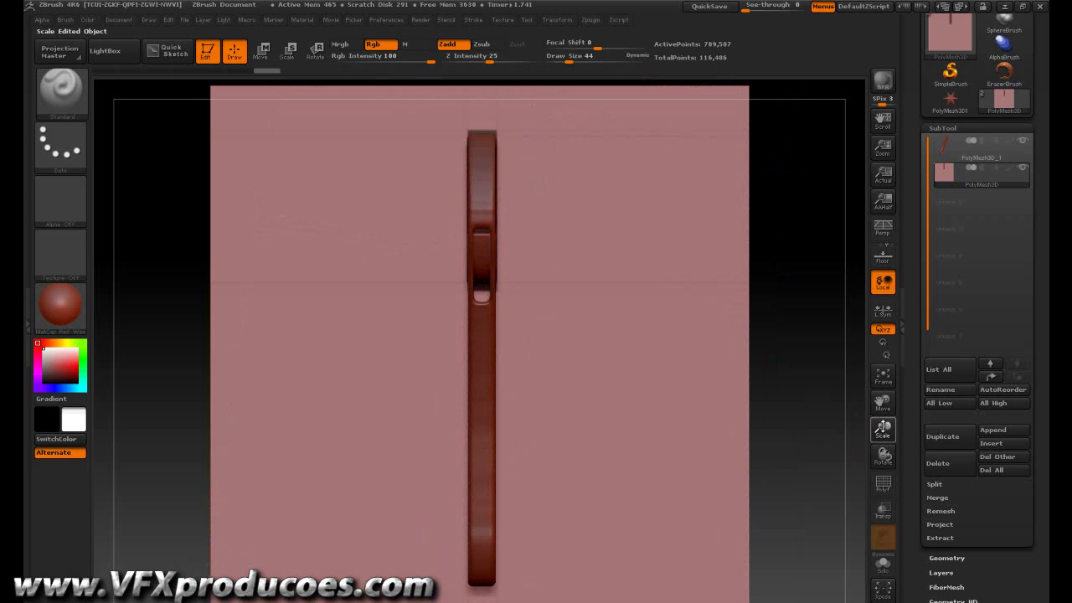
left_click_drag(883, 429, 890, 528)
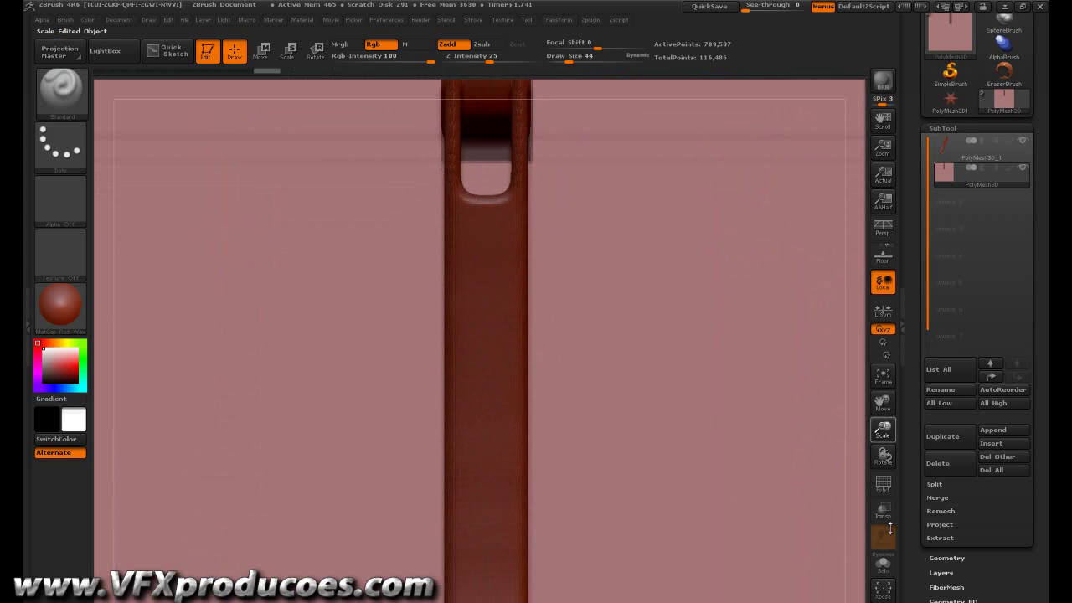
left_click_drag(888, 416, 874, 565)
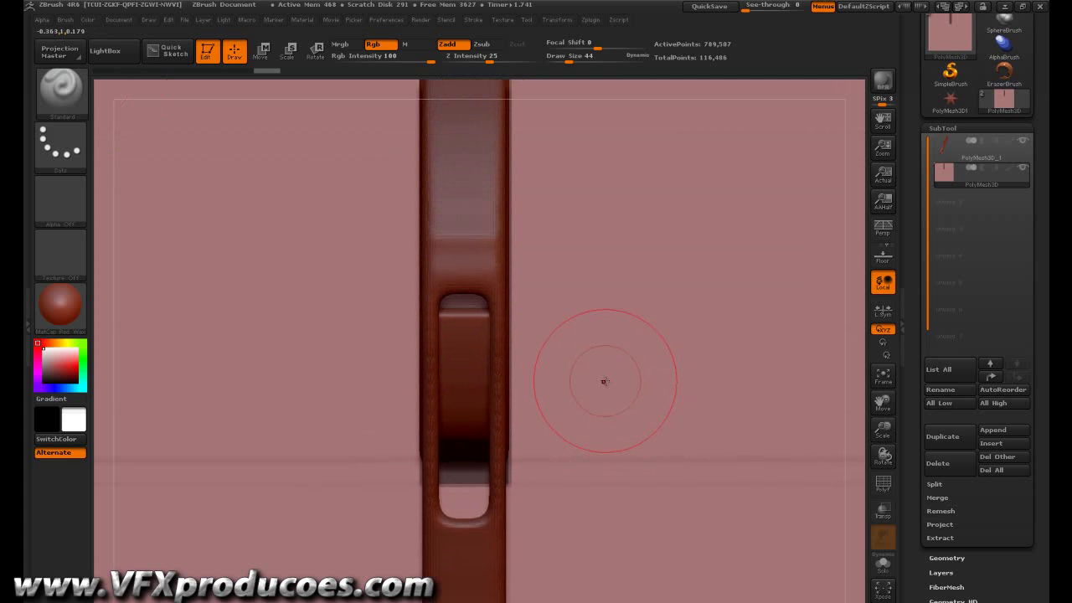
MaskRect a rectangle and a thin bar beside the slot, then zoom out and orbit.
key("ctrl")
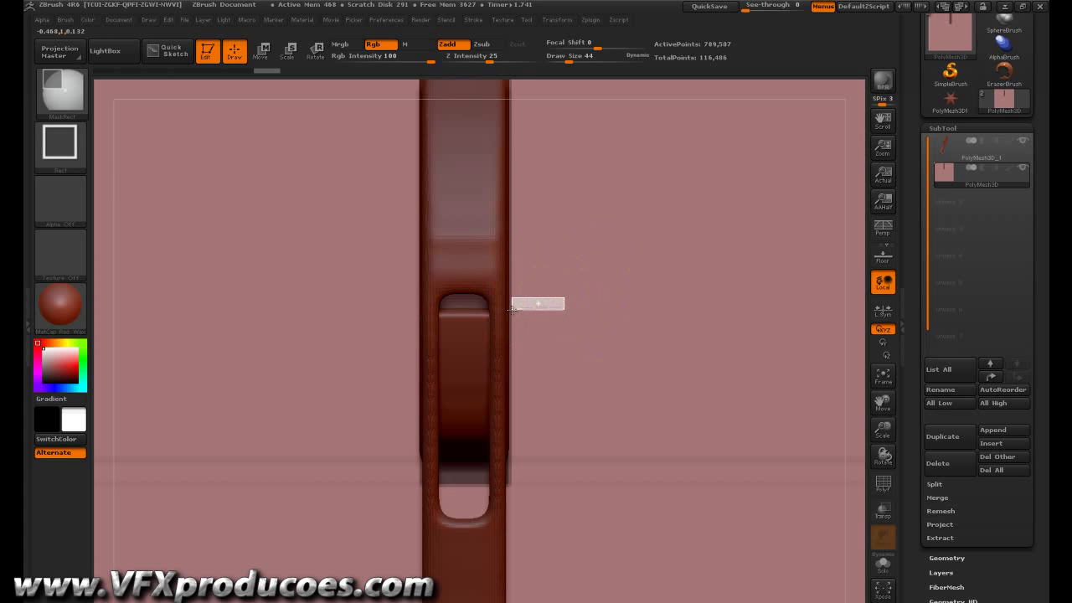
left_click_drag(497, 313, 482, 504, "ctrl")
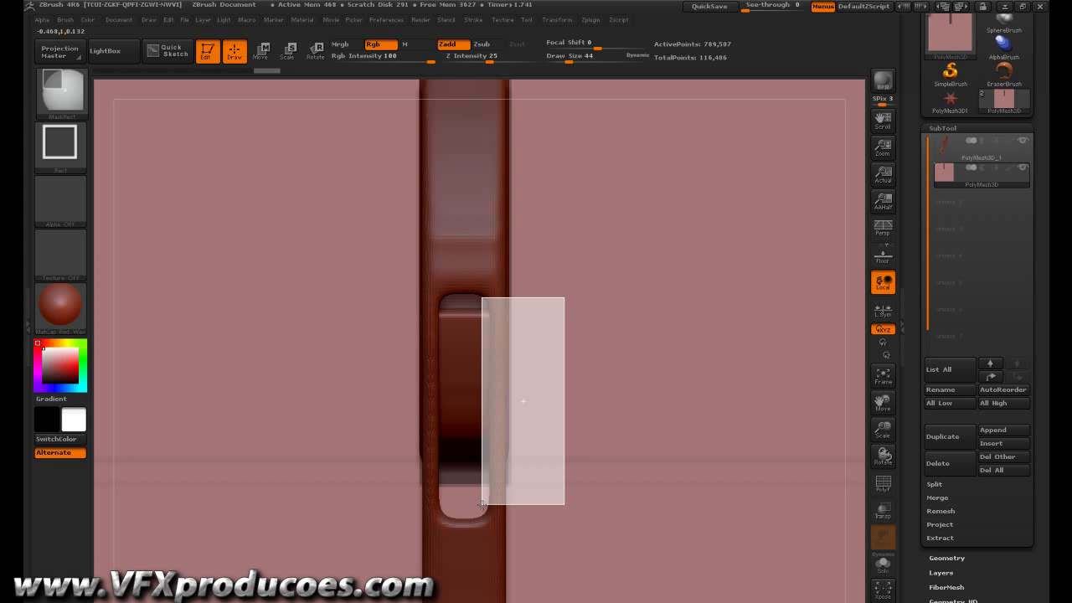
left_click_drag(482, 503, 481, 504, "ctrl")
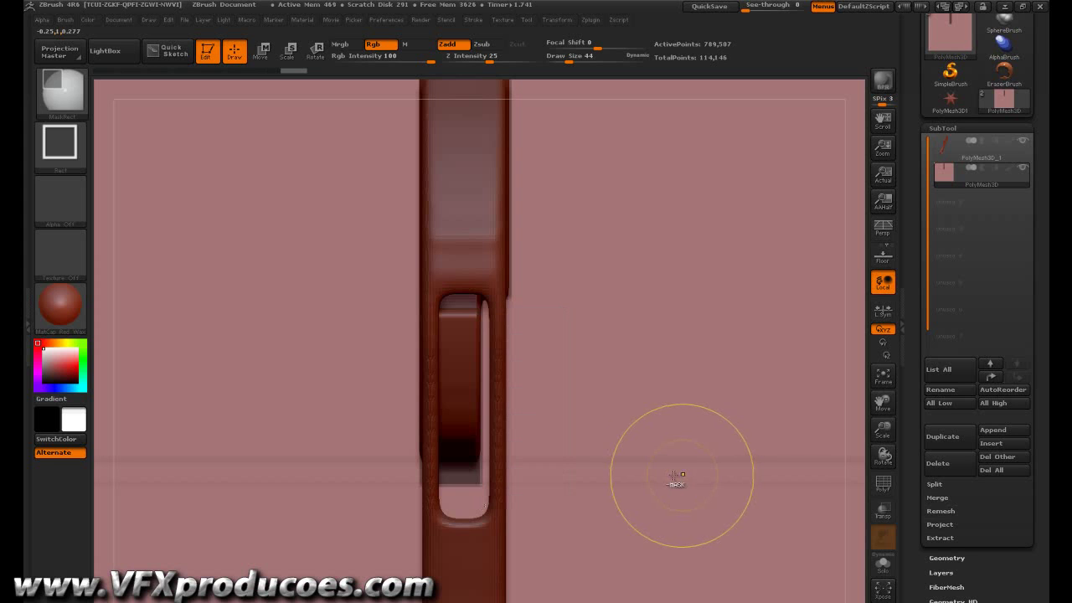
mouse_move(397, 280)
left_mouse_down("ctrl")
mouse_move(438, 352)
mouse_move(396, 310)
mouse_move(411, 294)
mouse_move(459, 382)
mouse_move(441, 426)
mouse_move(456, 570)
left_mouse_up("ctrl")
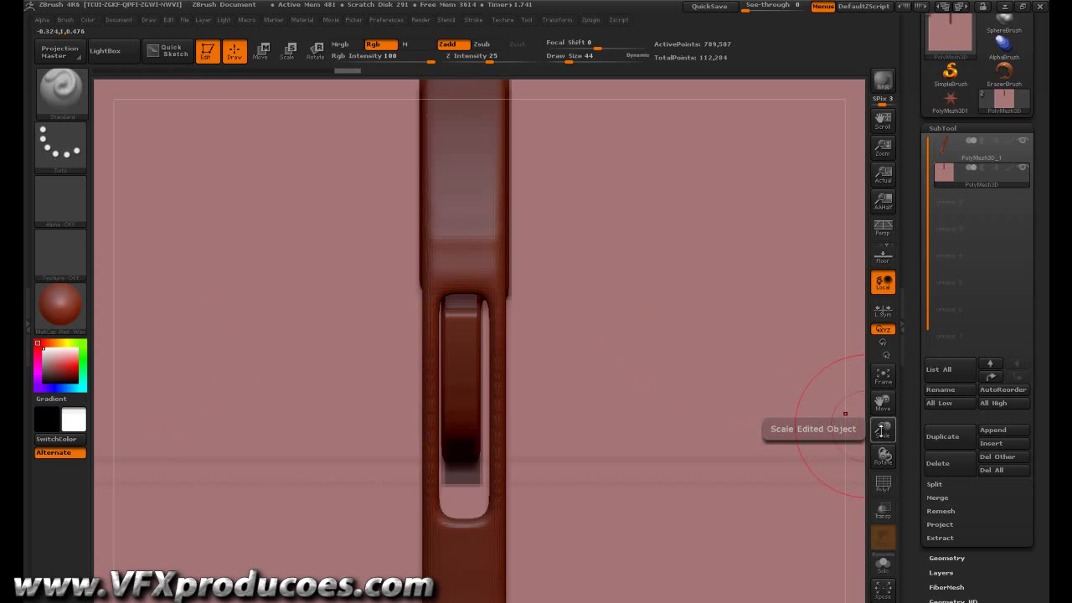
left_click_drag(883, 429, 879, 431)
mouse_move(842, 392)
left_mouse_down()
mouse_move(789, 416)
mouse_move(860, 405)
left_mouse_up()
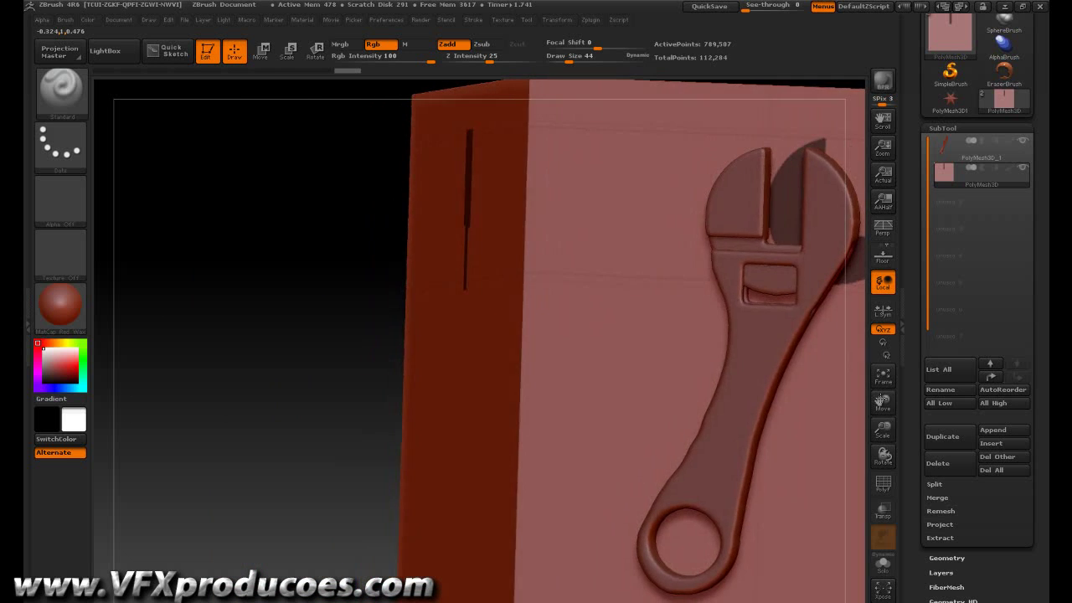
mouse_move(860, 405)
left_mouse_down()
mouse_move(888, 401)
mouse_move(804, 389)
mouse_move(848, 404)
mouse_move(842, 461)
mouse_move(827, 470)
left_mouse_up()
mouse_move(804, 476)
left_mouse_down()
mouse_move(795, 481)
mouse_move(865, 387)
mouse_move(807, 392)
mouse_move(837, 392)
mouse_move(281, 299)
left_mouse_up()
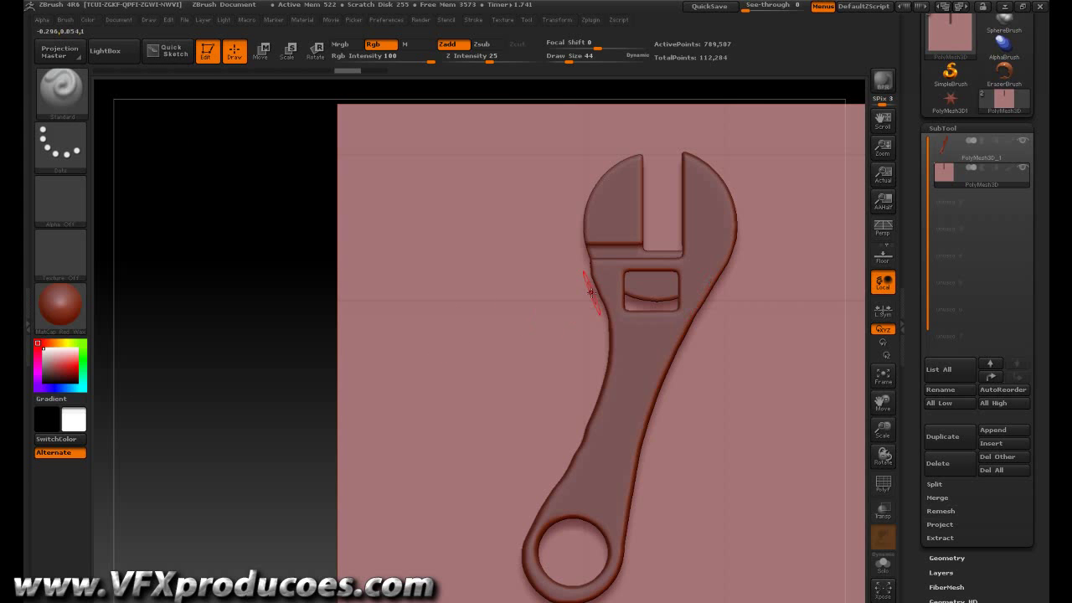
Turn to the back plane and add a thin MaskRect strip under the head's shape.
key("ctrl")
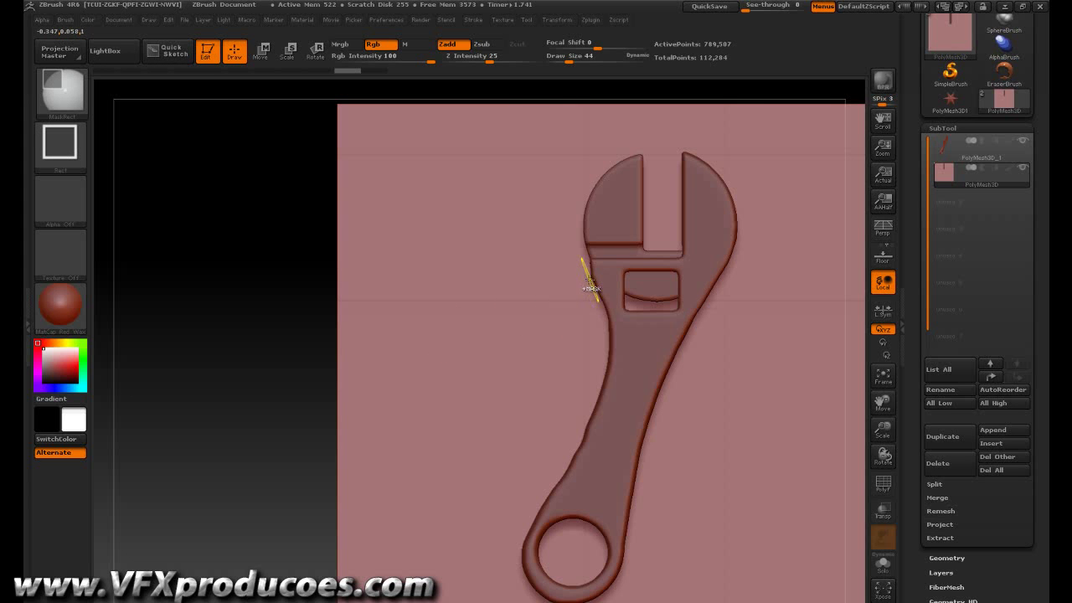
left_click_drag(314, 272, 430, 275)
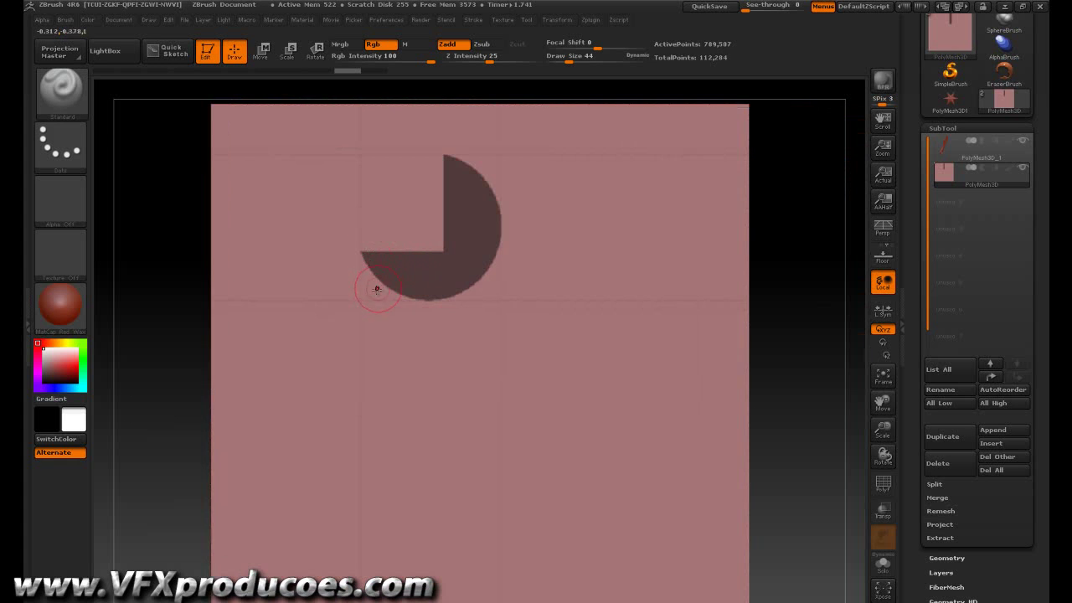
key("ctrl")
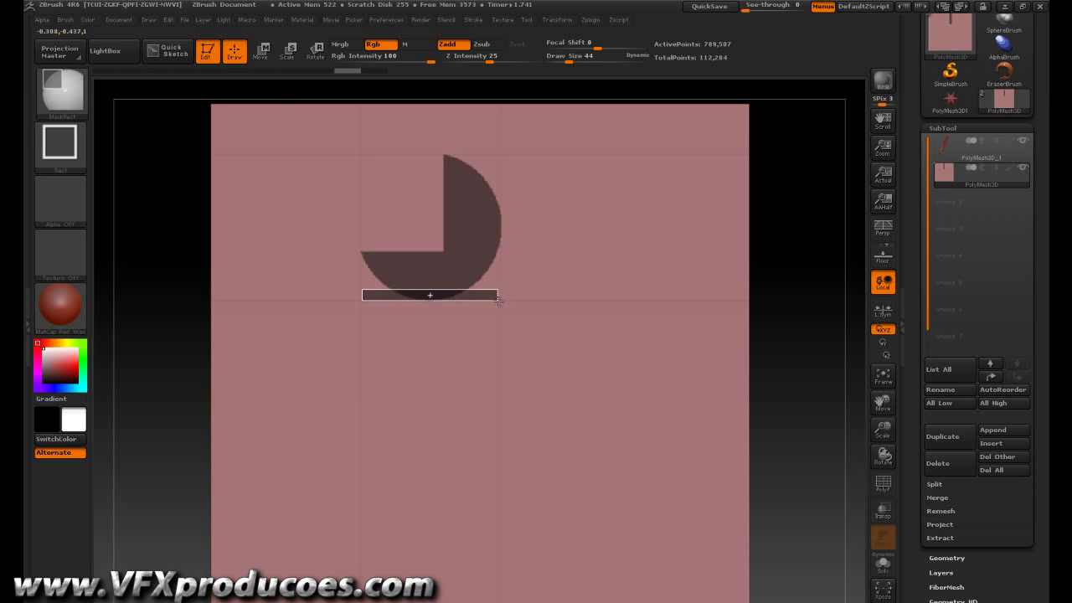
left_click_drag(471, 405, 473, 408)
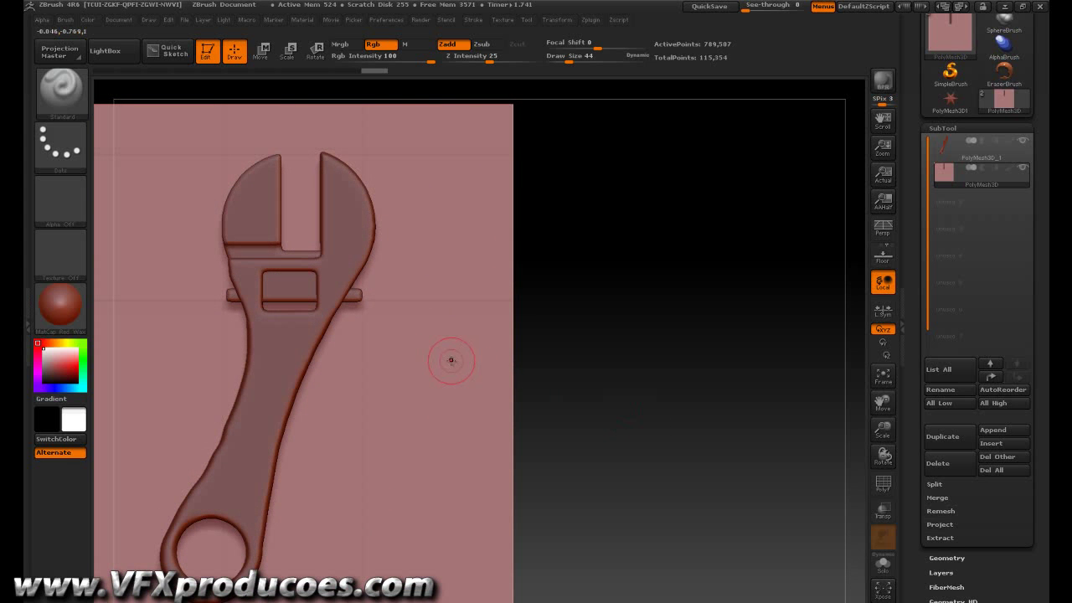
key("ctrl")
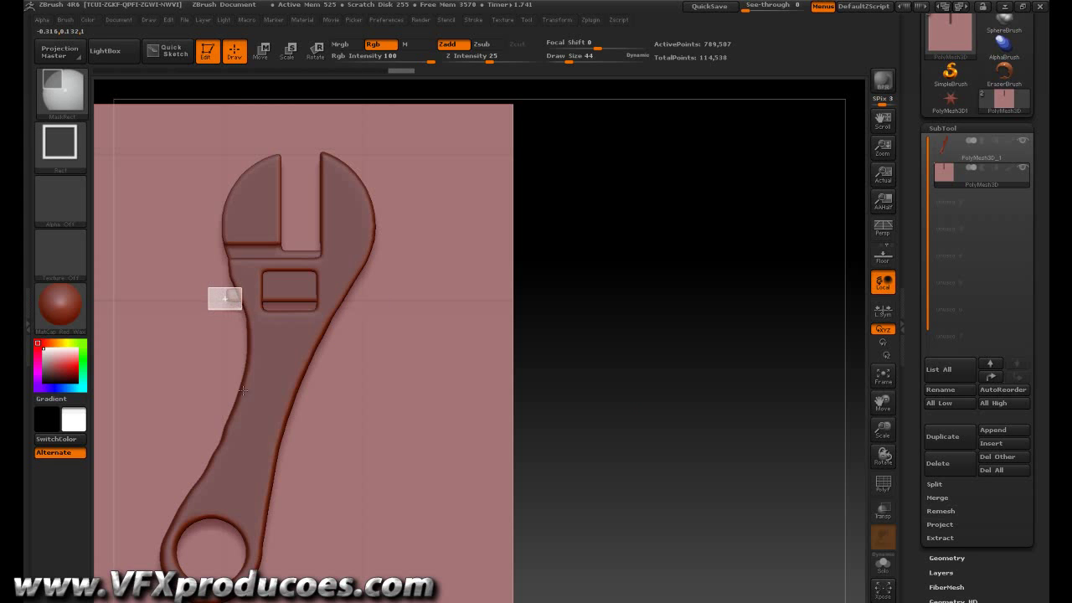
Return to the front view and expand Tool > Geometry to the ShadowBox section.
left_click_drag(606, 344, 639, 395)
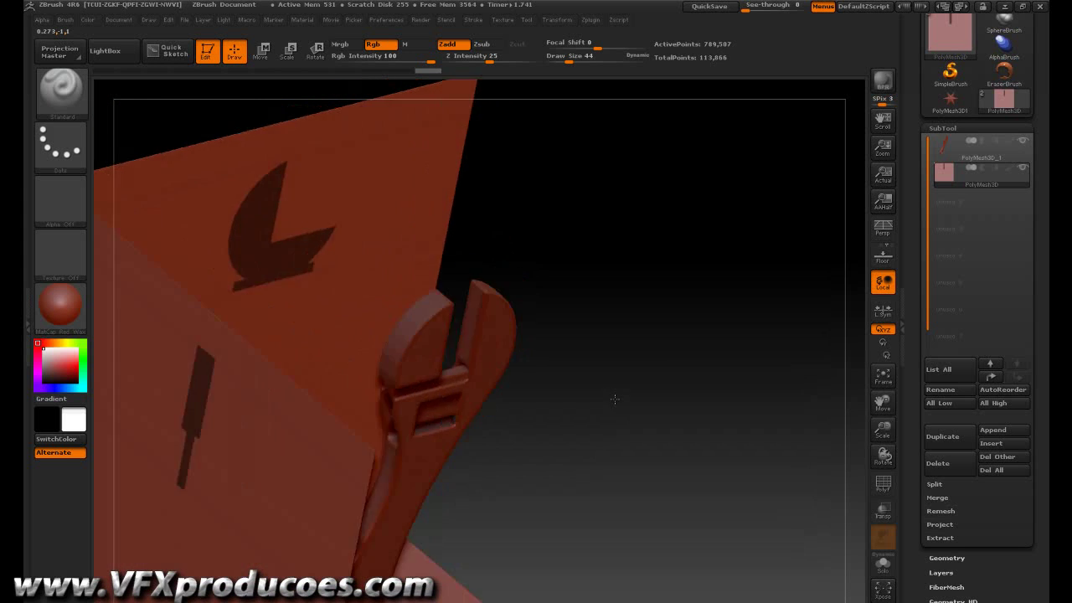
mouse_move(638, 394)
left_mouse_down("shift")
mouse_move(608, 346)
mouse_move(627, 371)
left_mouse_up("shift")
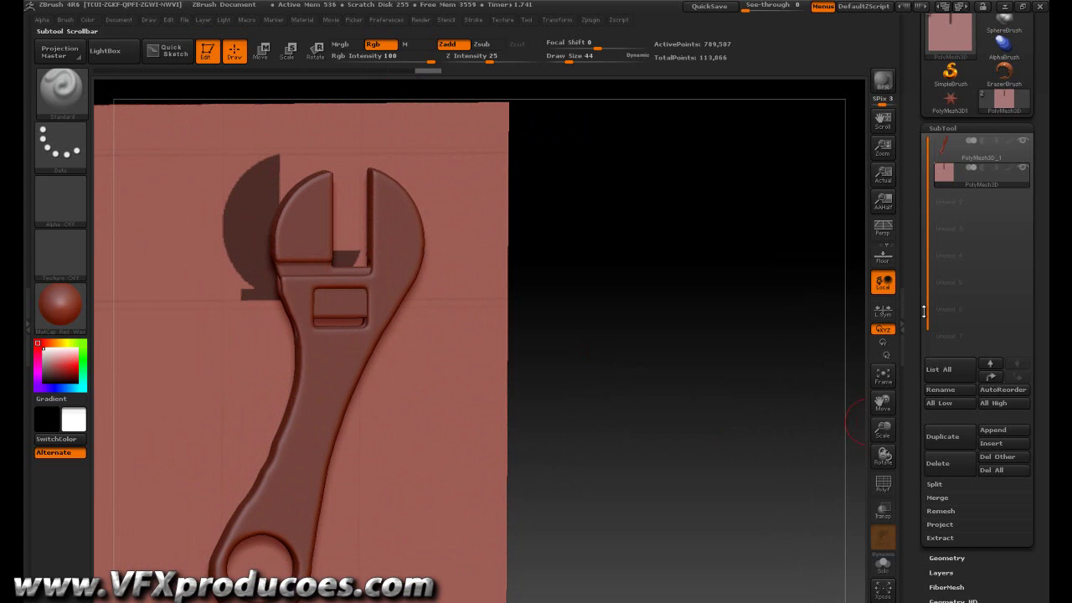
left_click_drag(916, 302, 903, 191)
left_click(947, 208)
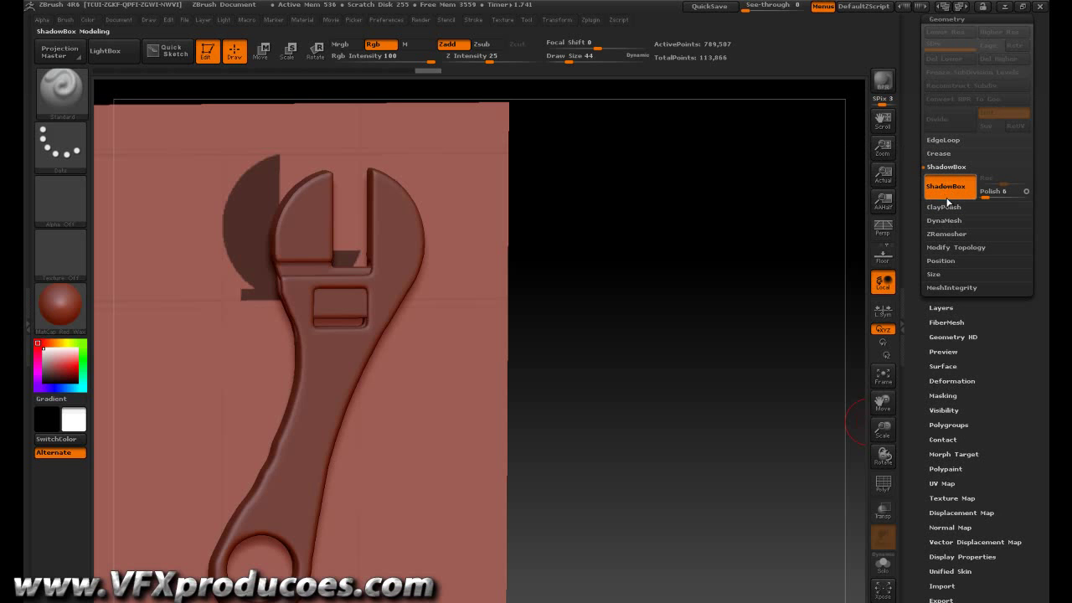
Turn off ShadowBox to leave the bare 30,426-point wrench mesh, then rotate it to inspect.
left_click(944, 191)
mouse_move(250, 366)
left_mouse_down()
mouse_move(481, 374)
mouse_move(355, 385)
mouse_move(637, 299)
mouse_move(679, 302)
mouse_move(663, 357)
mouse_move(604, 329)
left_mouse_up()
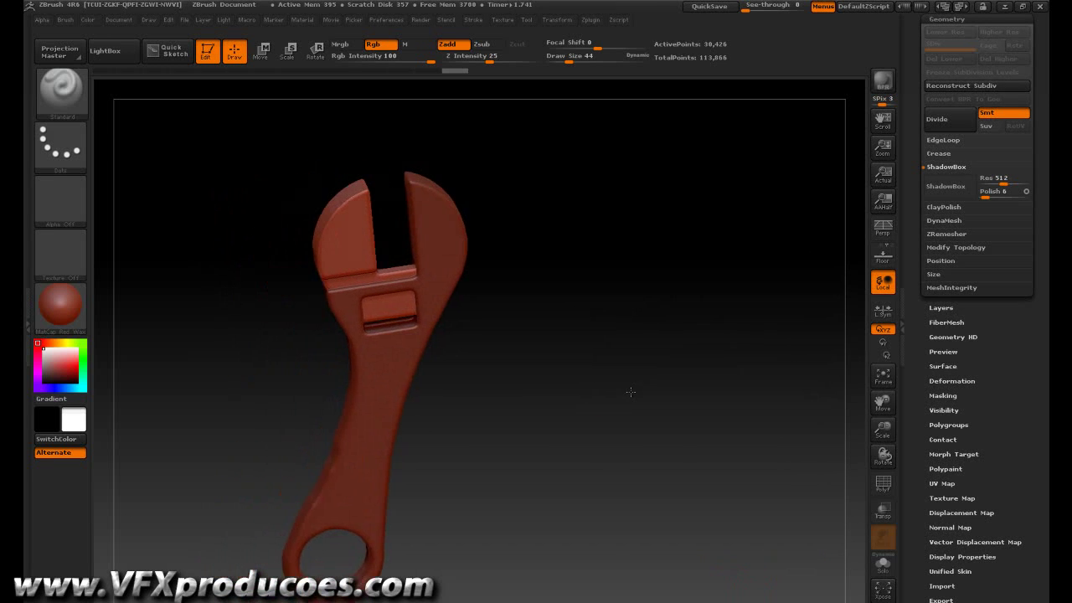